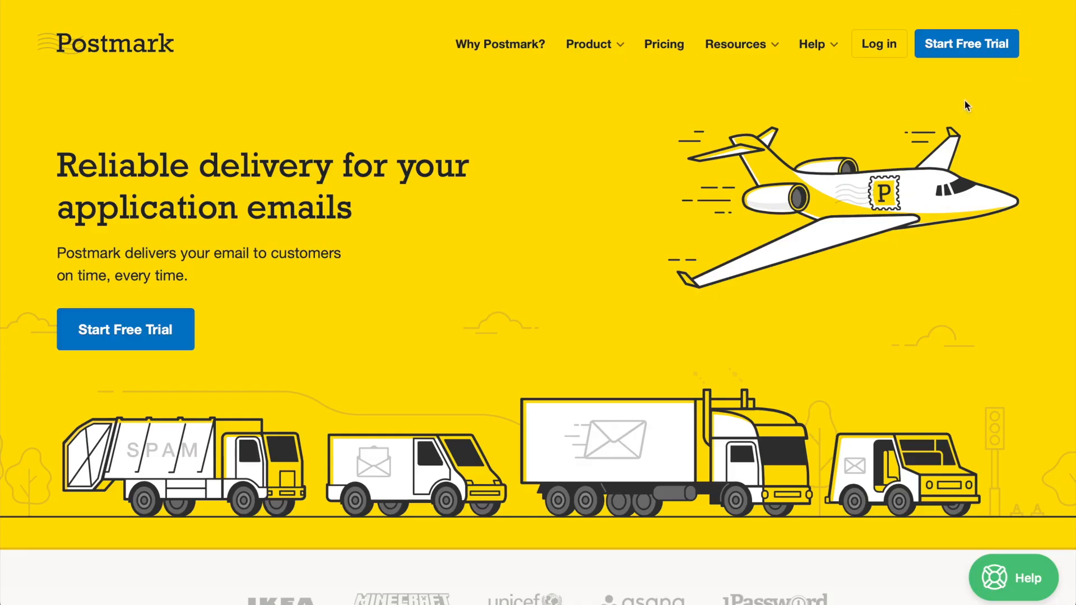
- Start a free trial and fill in the signup name, email, username and a strong password
click(960, 51)
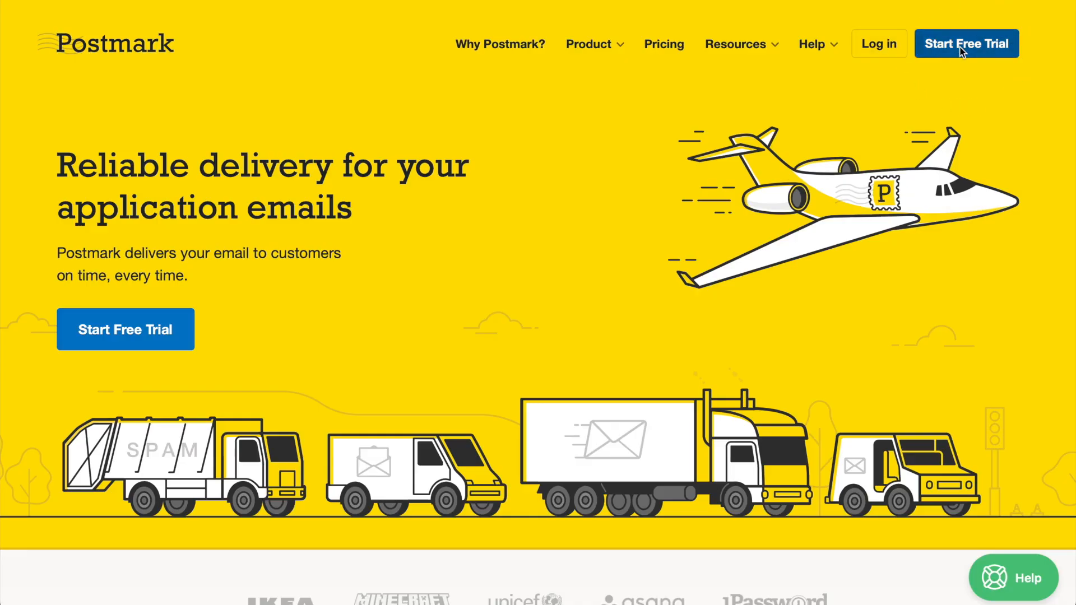
scroll(959, 52, down, 3)
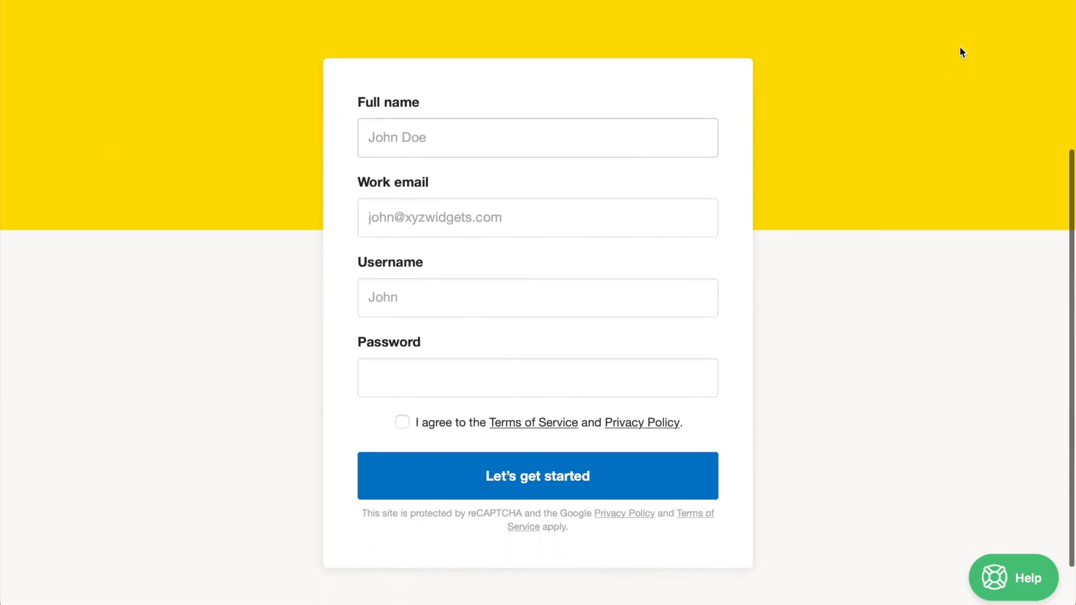
text(Jordan Pancake)
key(Tab)
key(Tab)
text(pancakesforlife)
key(Tab)
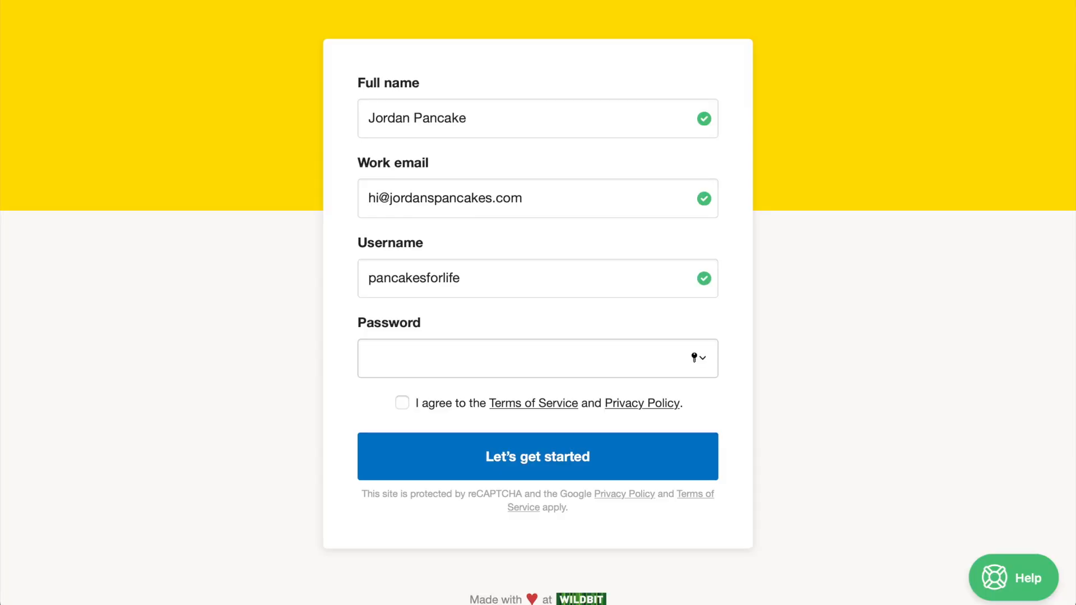
text(•••••••••••)
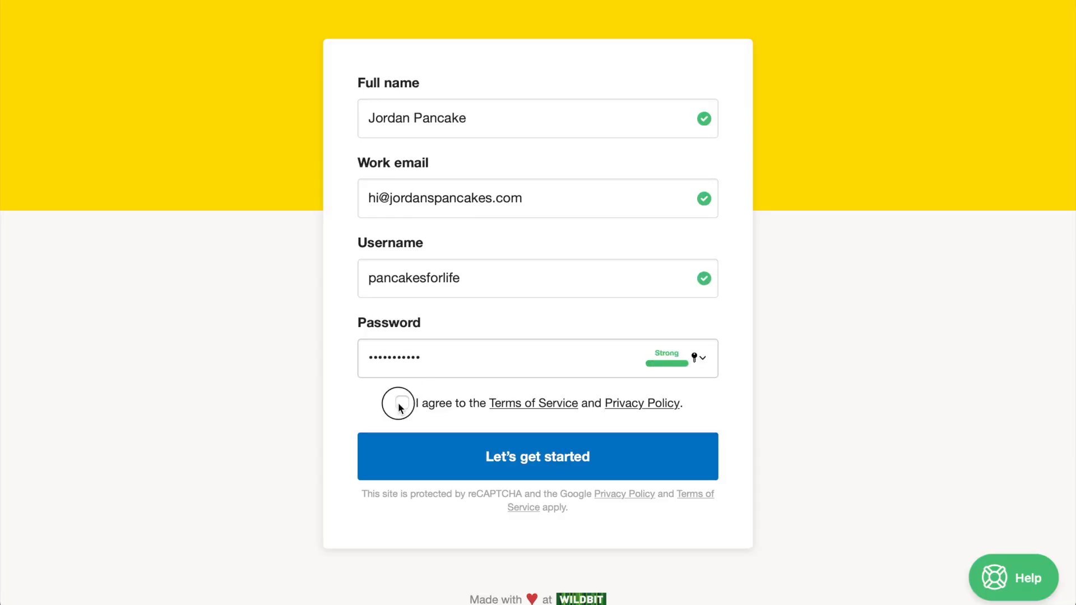
- Accept the terms, create the account and bring up the Servers list
click(401, 403)
click(507, 468)
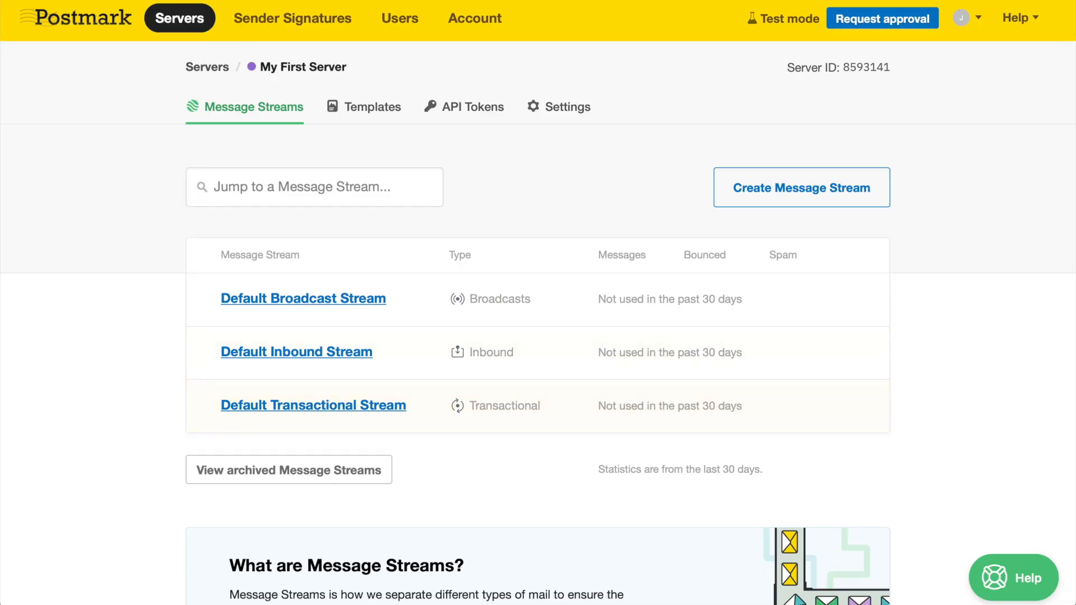
click(184, 25)
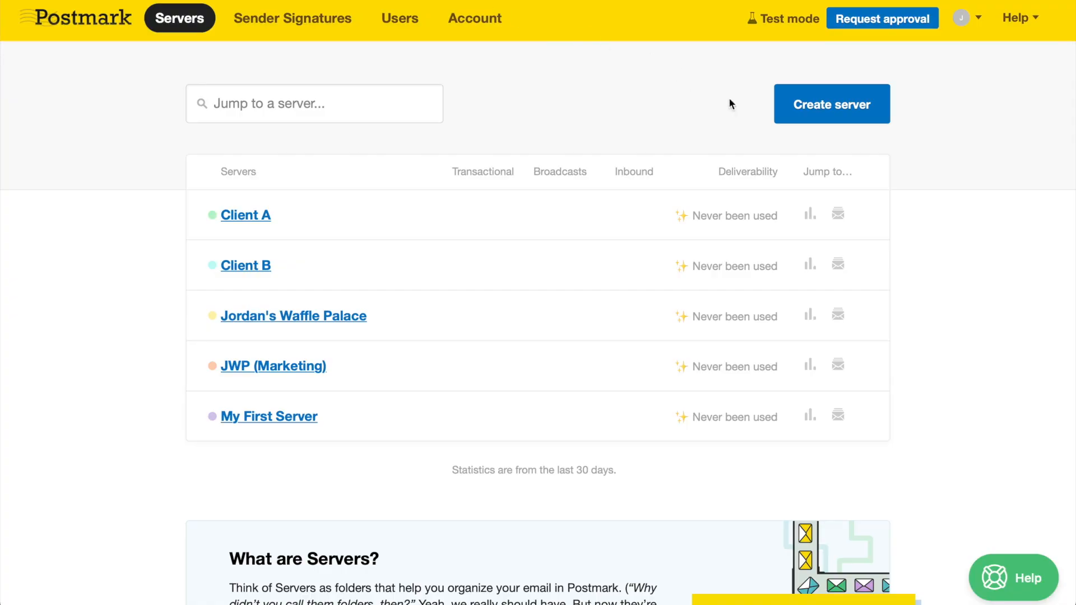
- Create a sandbox server named 'Client A Staging' with a grey colour label
click(787, 107)
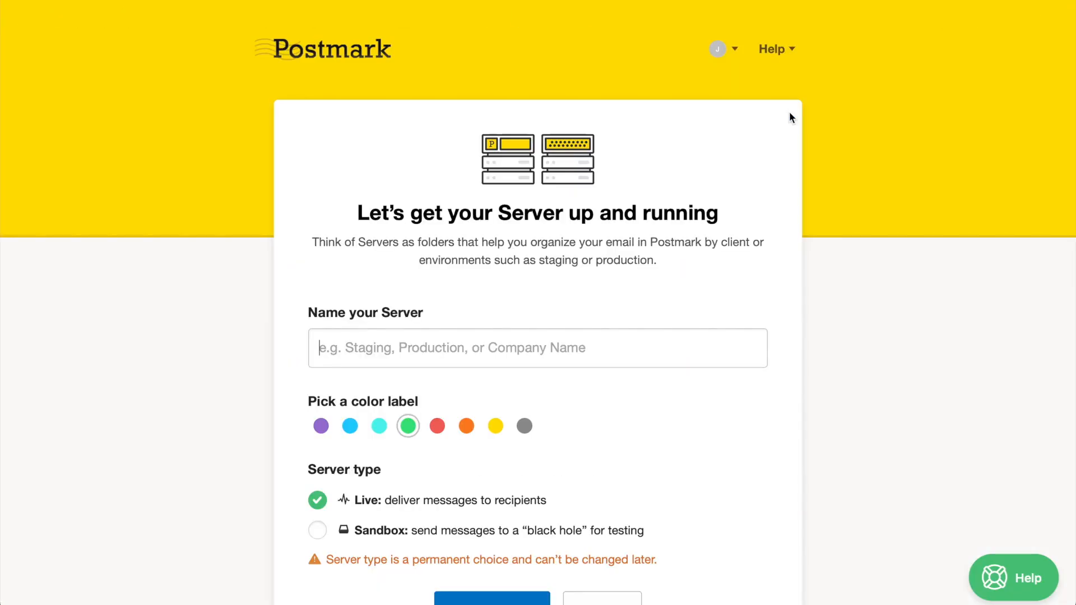
text(Client A S)
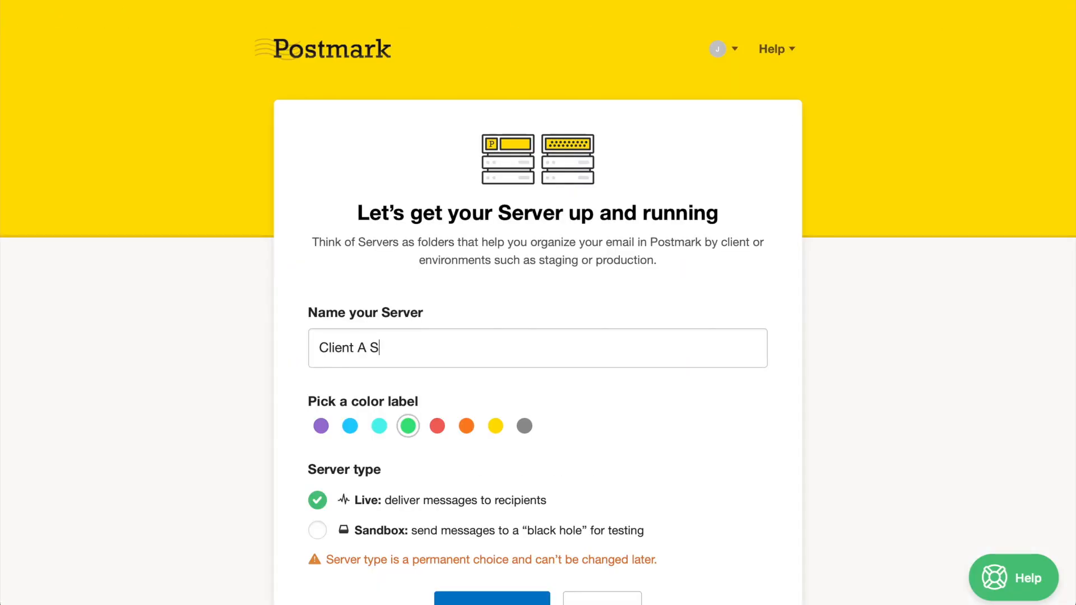
text(taging)
click(524, 427)
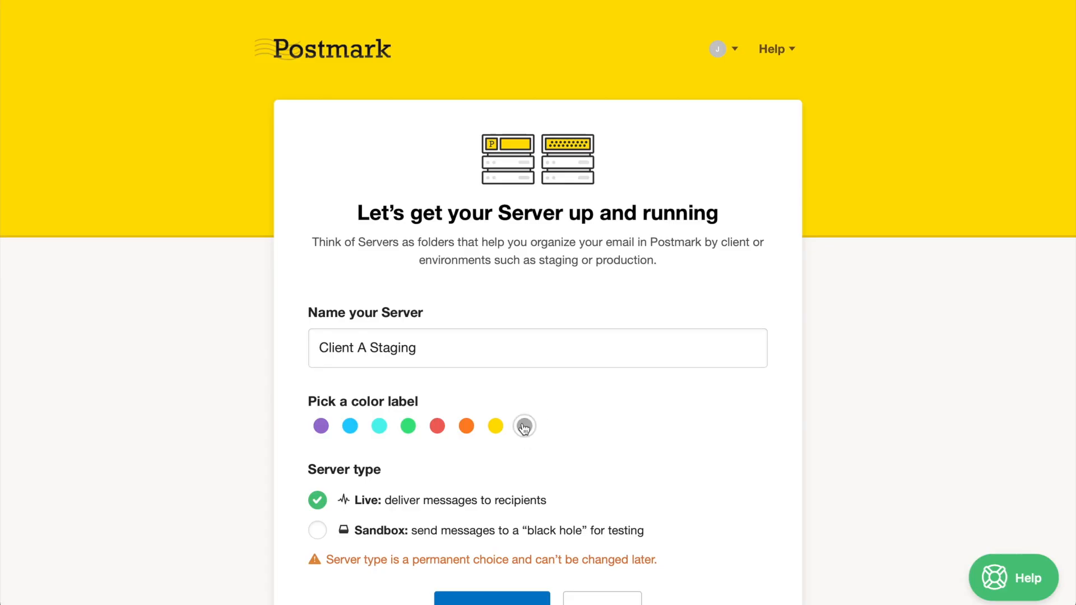
scroll(524, 427, down, 3)
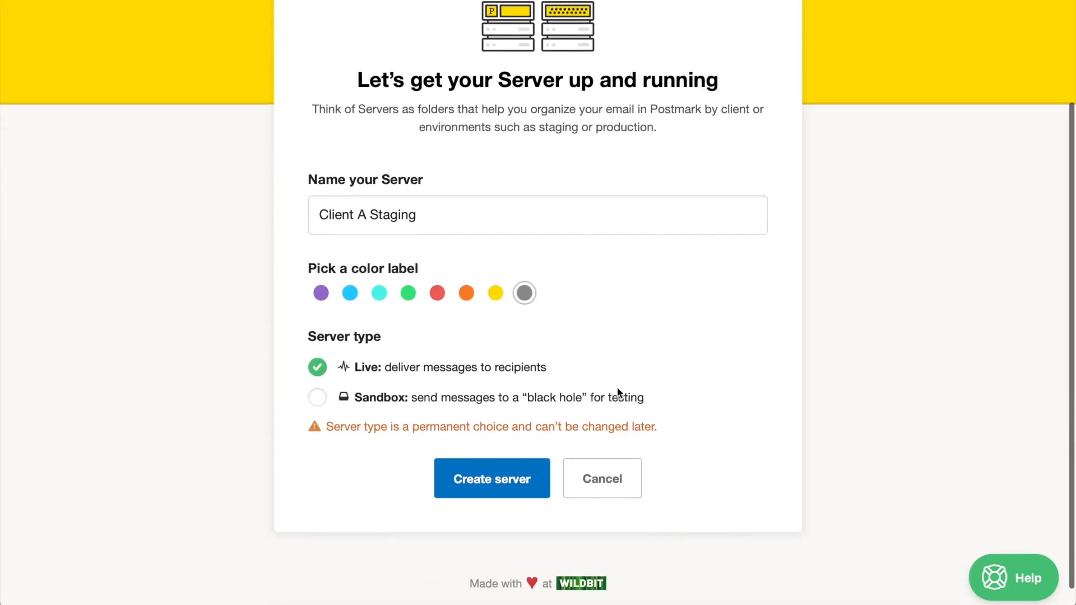
click(374, 398)
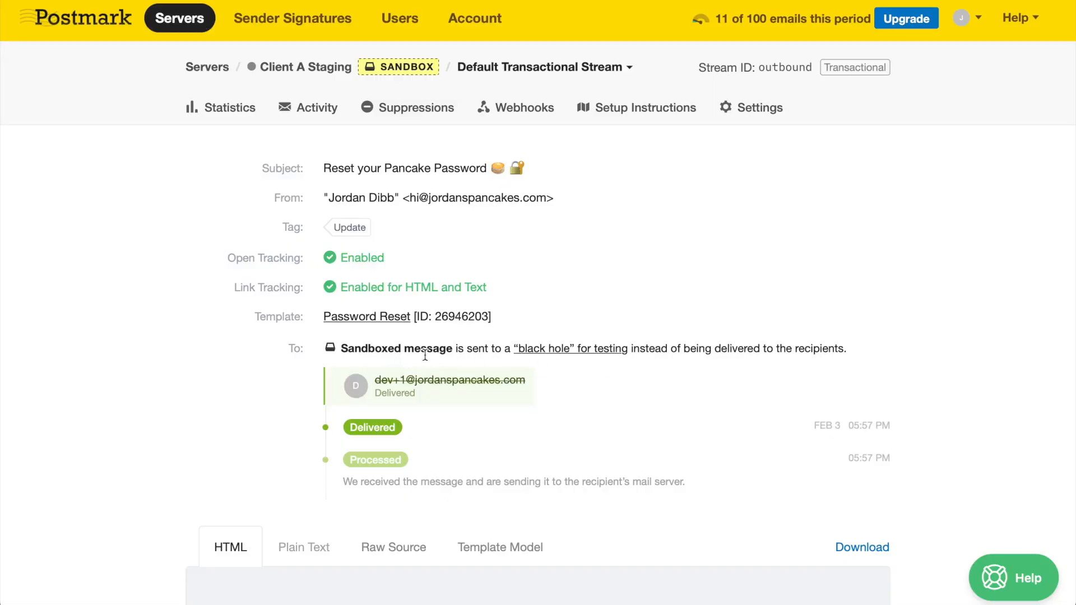
- Inspect the sandbox server's message activity and the hard-bounced message's details
click(309, 110)
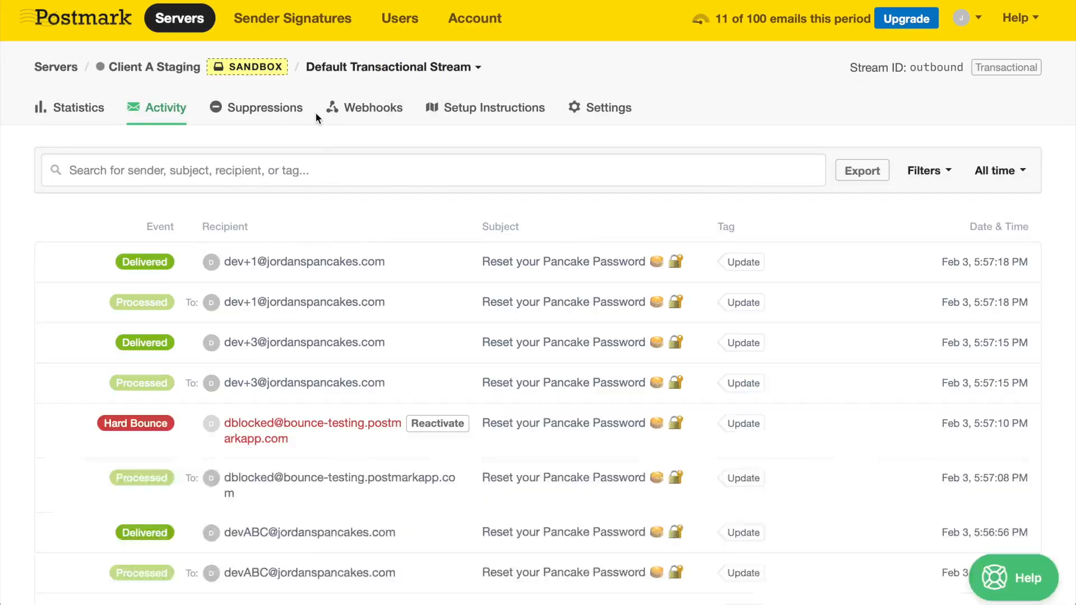
click(501, 424)
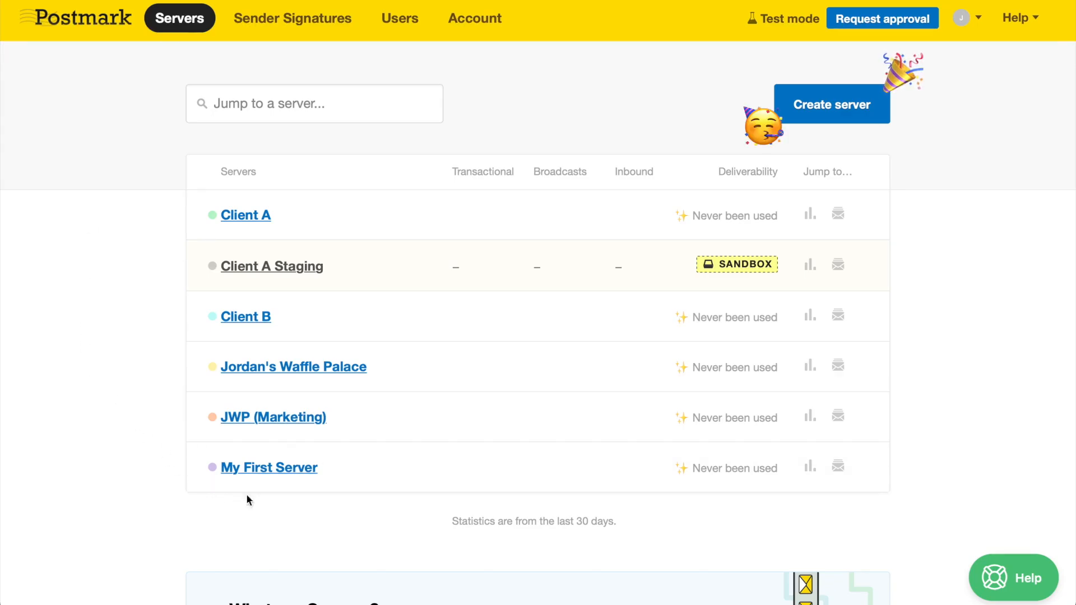
- Rename My First Server to 'Wakey Wakey Pancakes' with a green colour label and save
click(277, 465)
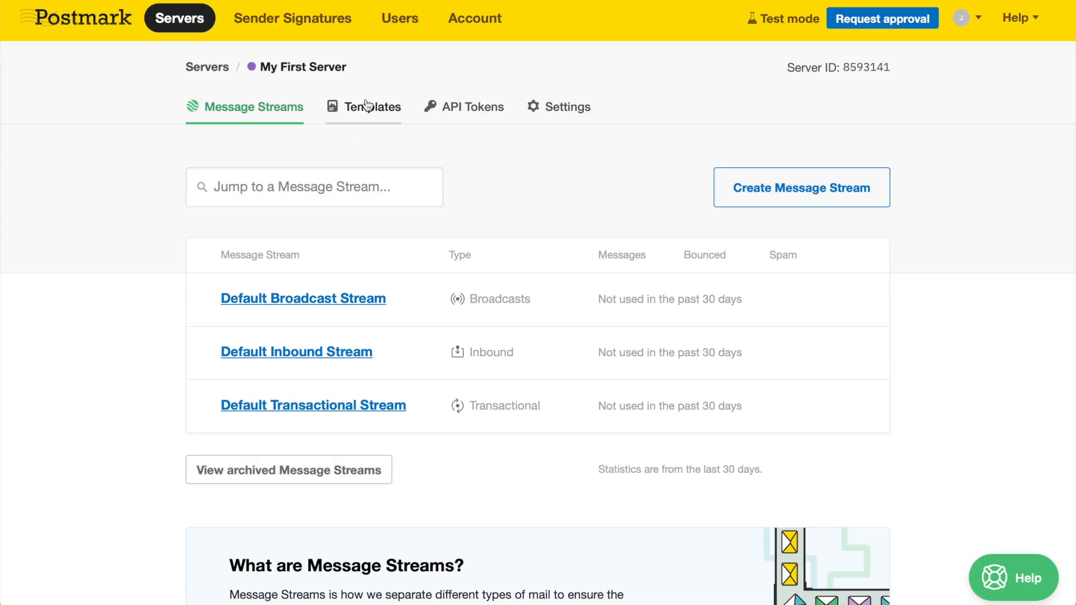
click(563, 115)
triple_click(616, 250)
text(Wak)
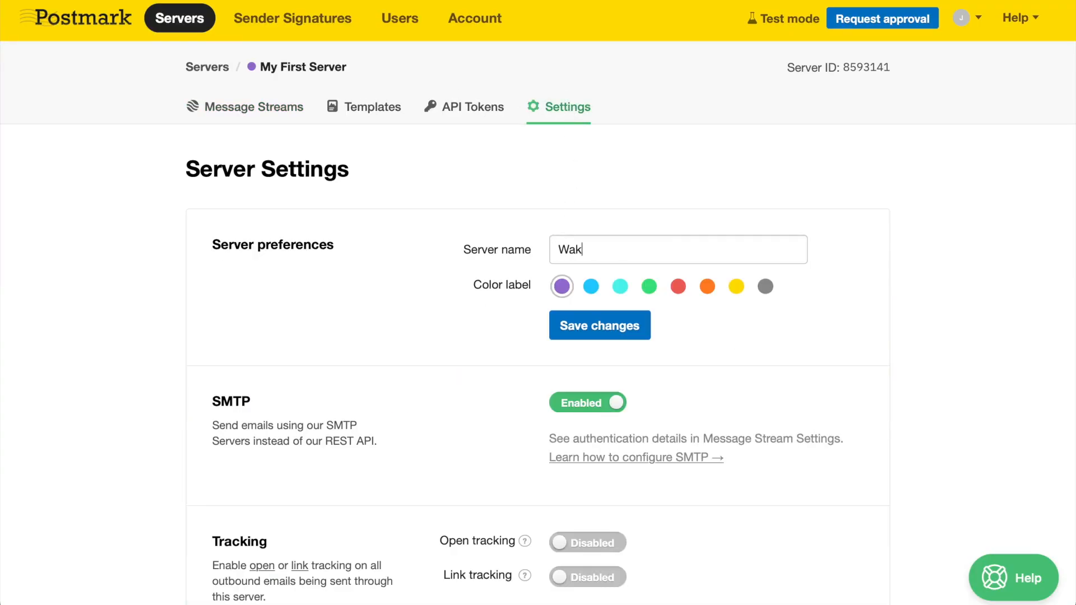
text(ey Wakey Pancakes)
click(649, 287)
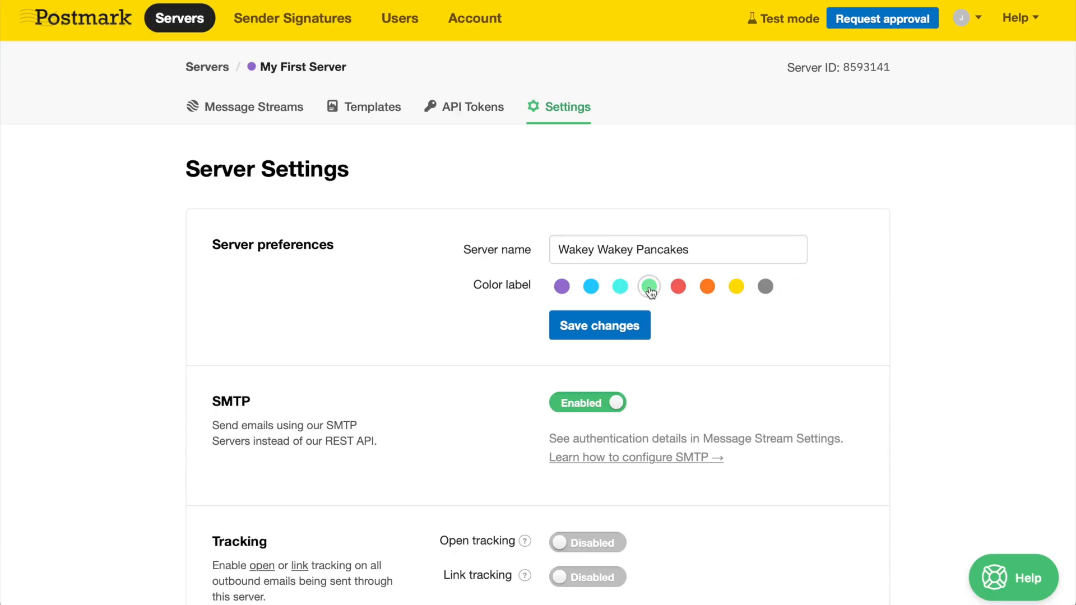
click(614, 325)
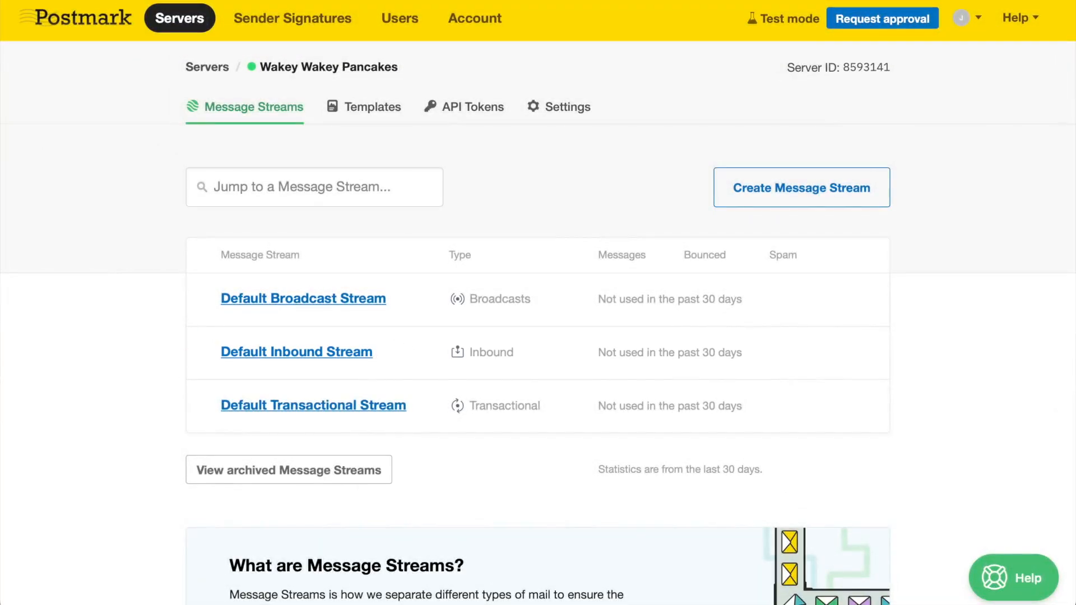
- Create a transactional message stream named 'Password Resets 🔐'
click(807, 197)
text(Password )
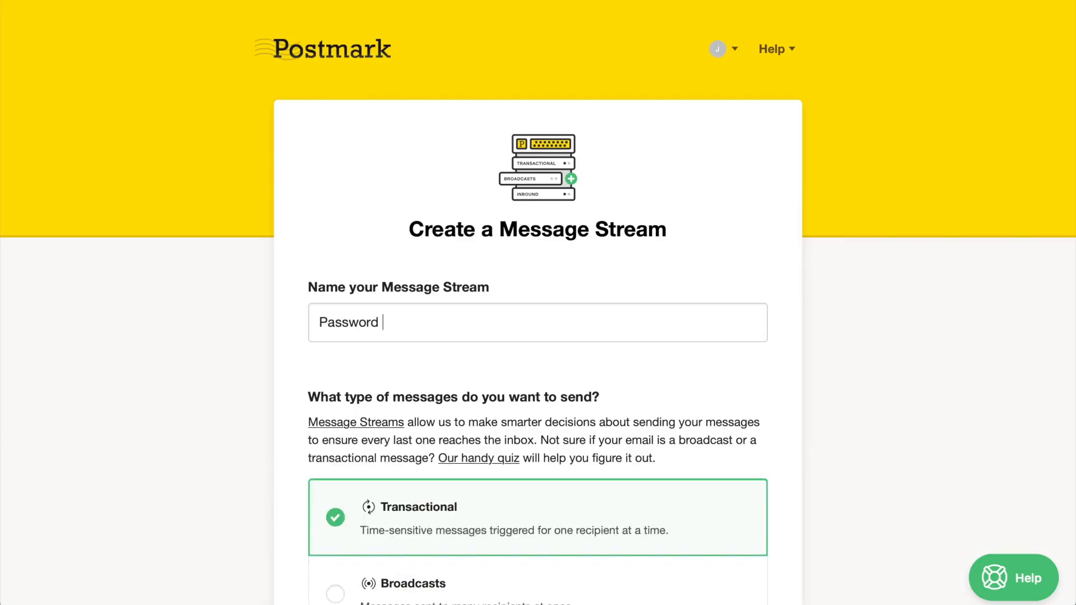
text(Resets 🔐)
scroll(927, 50, down, 3)
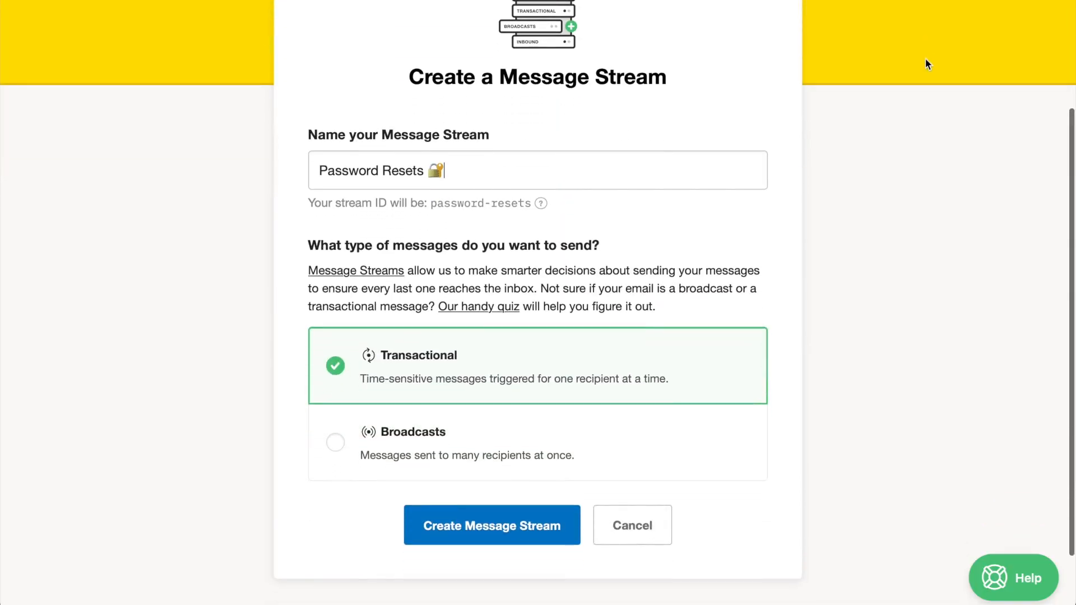
click(500, 524)
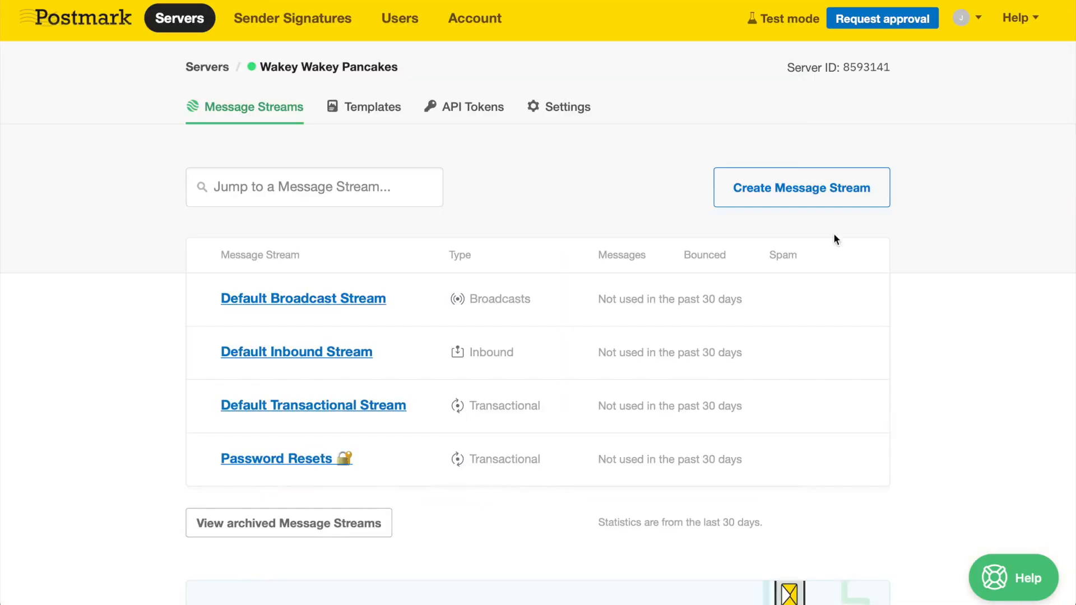
- Create a Broadcasts stream named 'Pancake Newsletters', then open the Password Resets stream
click(807, 193)
text(Pancake News)
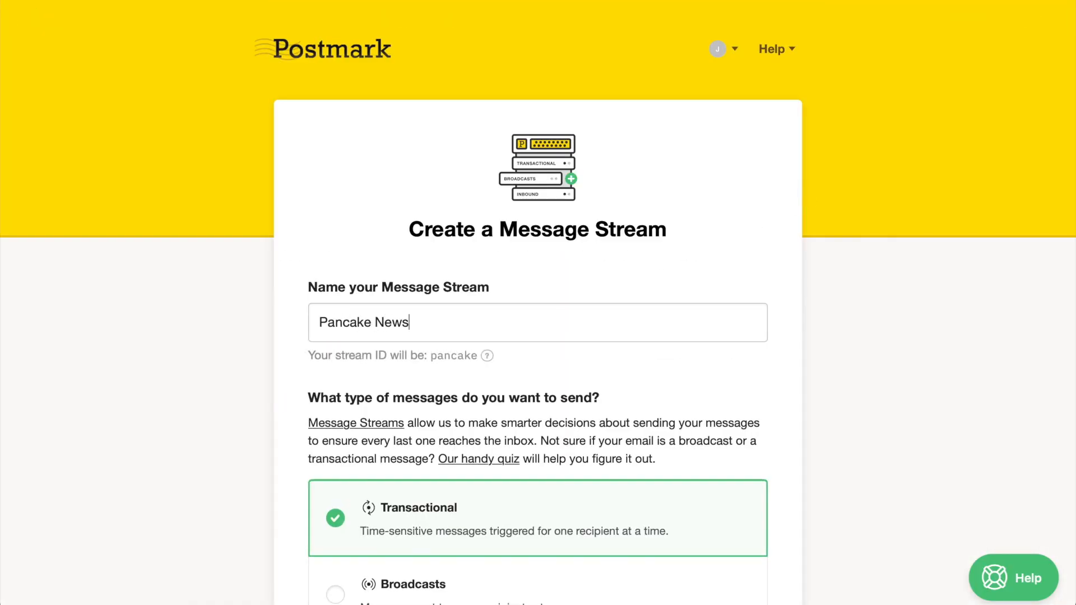
text(letters)
scroll(657, 257, down, 3)
click(442, 394)
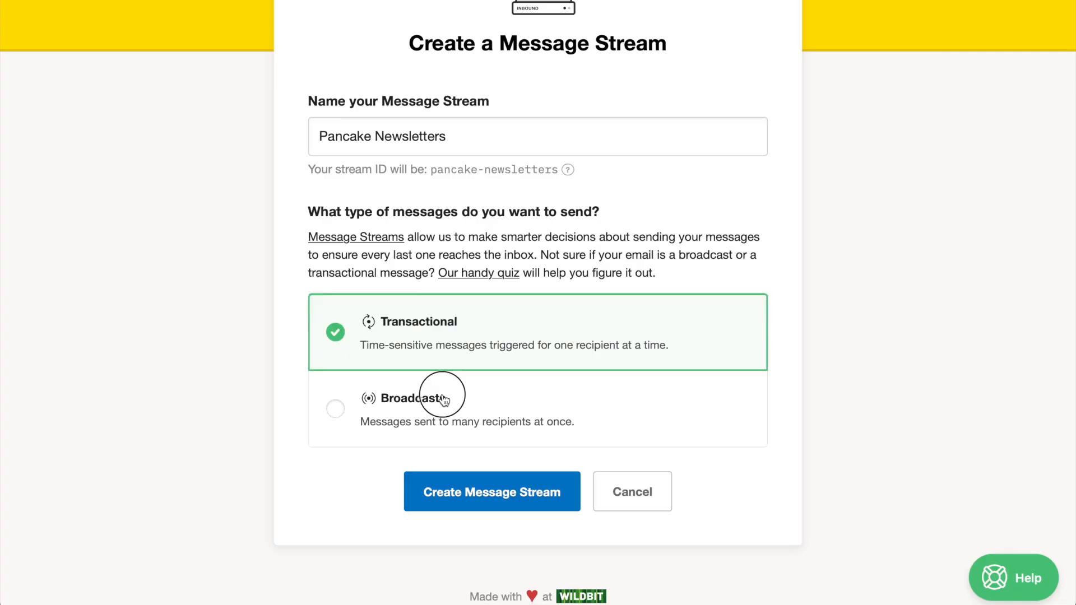
click(531, 476)
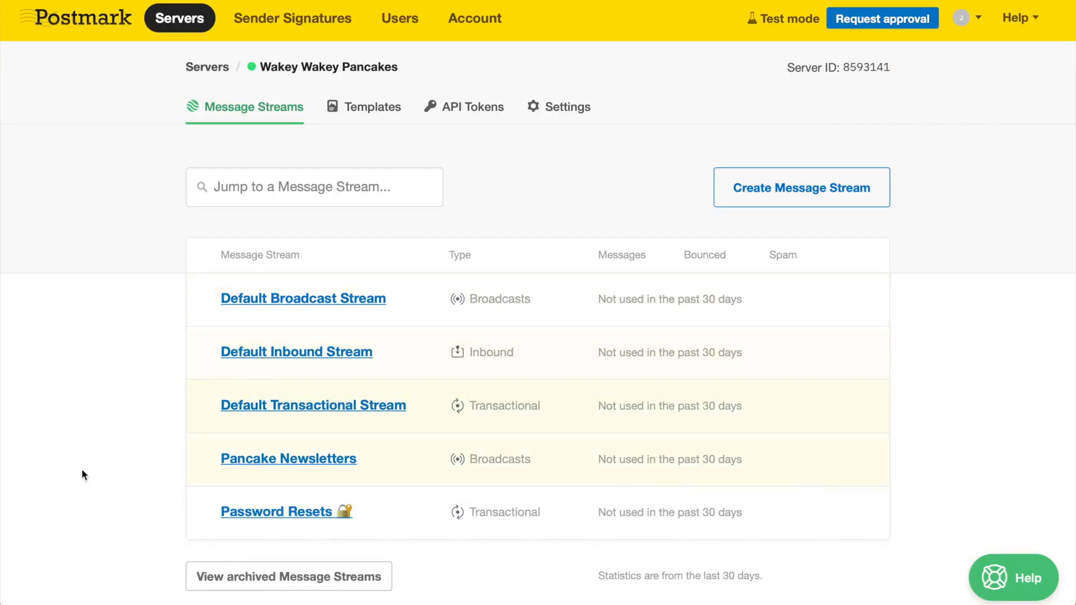
click(252, 510)
- Browse the Password Resets stream's Activity, Suppressions, Webhooks and Setup Instructions tabs
click(314, 107)
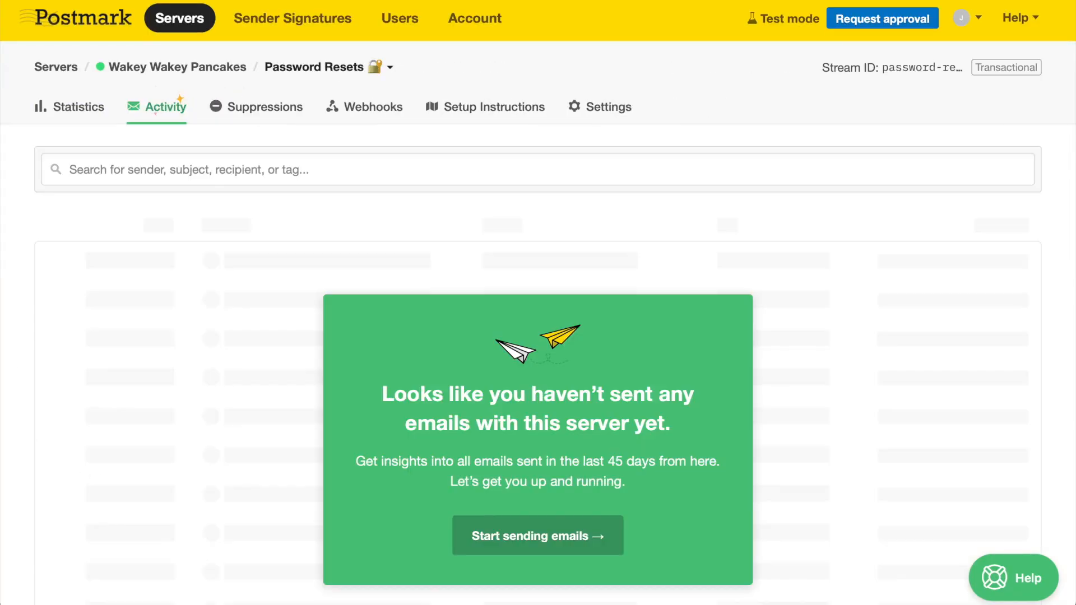
click(415, 106)
click(514, 108)
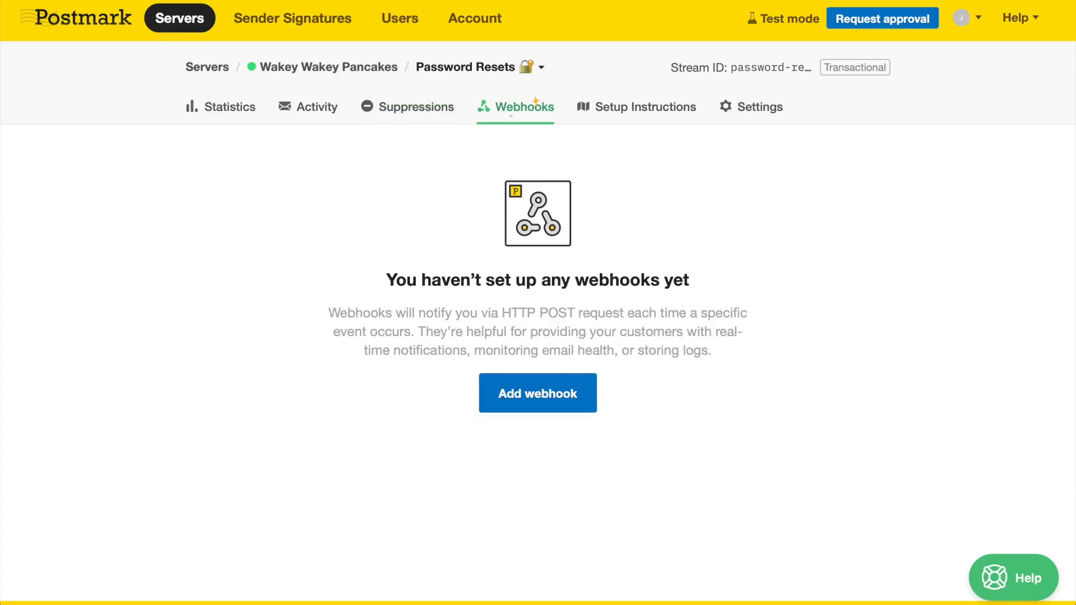
click(625, 109)
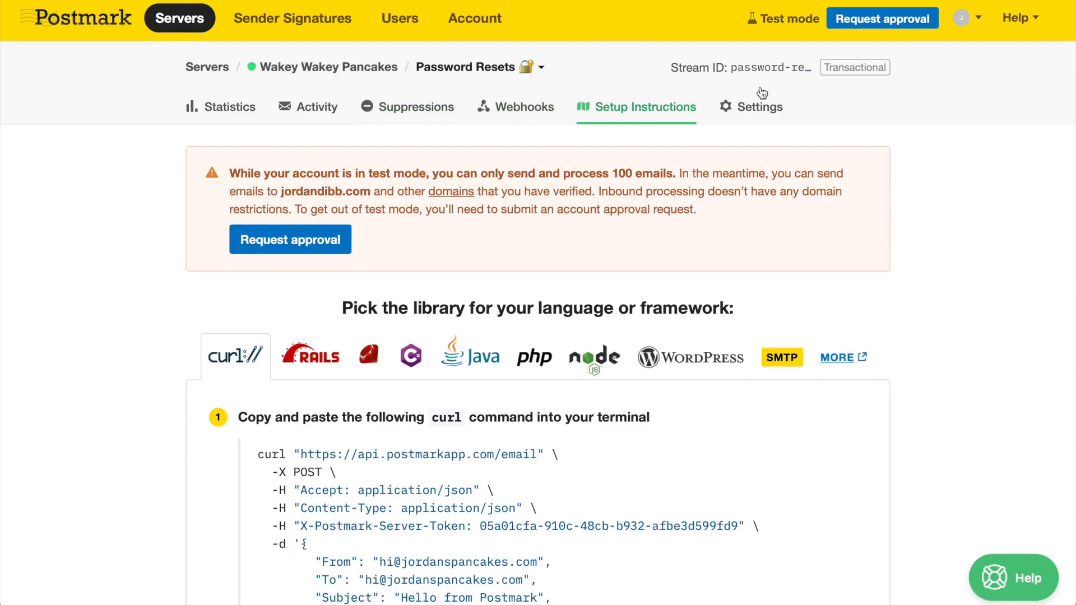
- Review the Password Resets and Pancake Newsletters stream settings, then go to the account overview
click(751, 108)
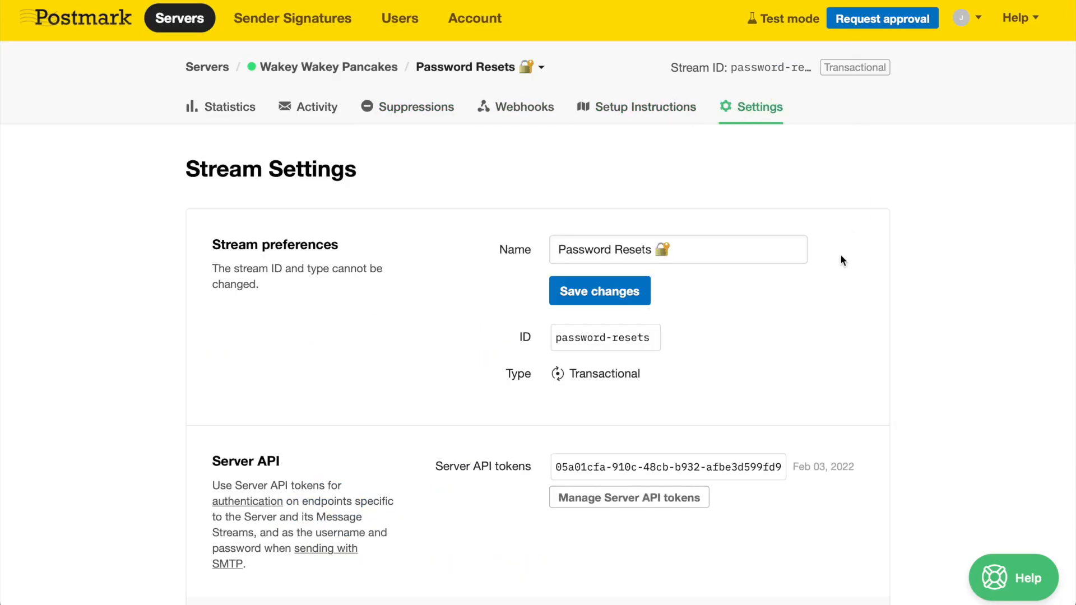
scroll(839, 259, down, 15)
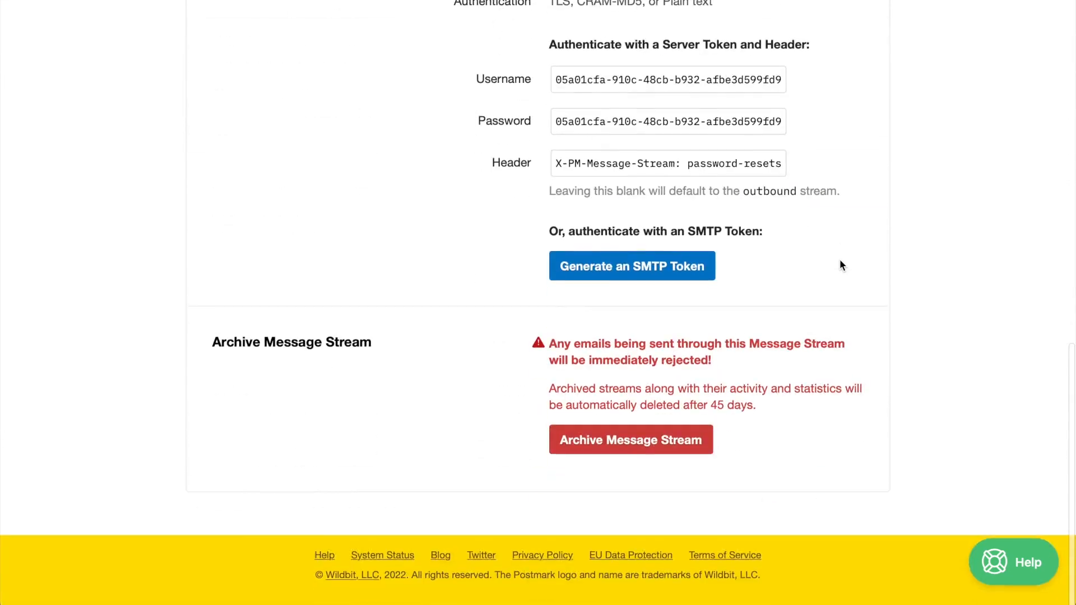
scroll(632, 500, up, 15)
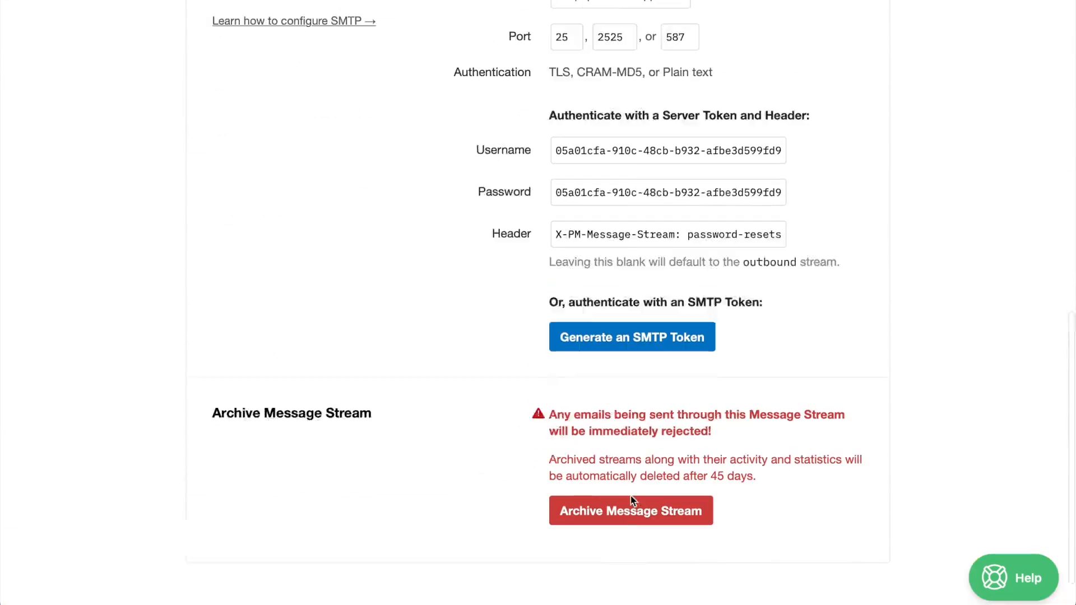
click(541, 70)
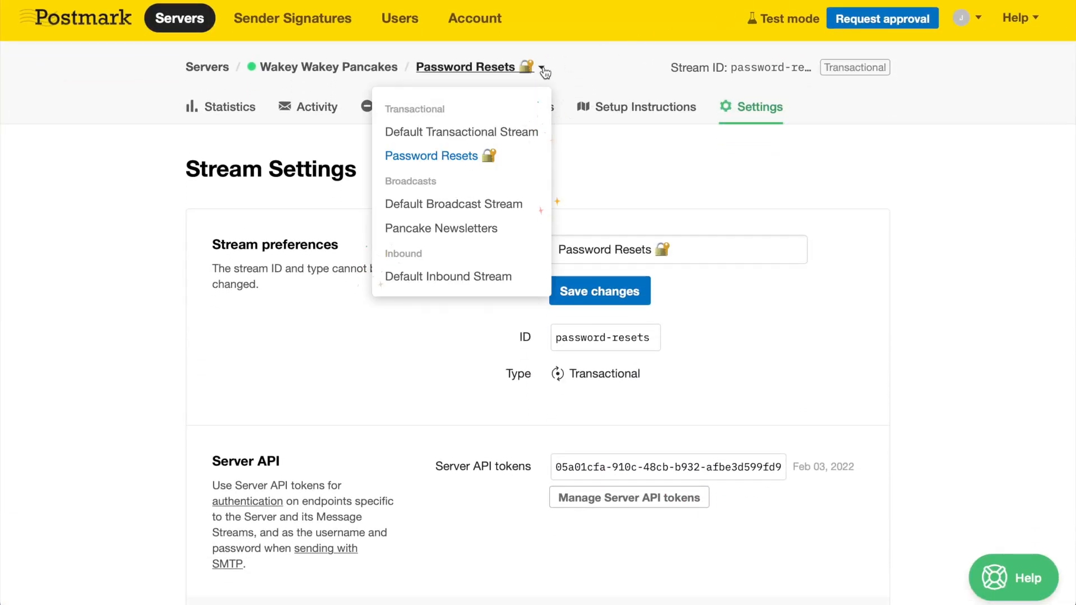
click(469, 230)
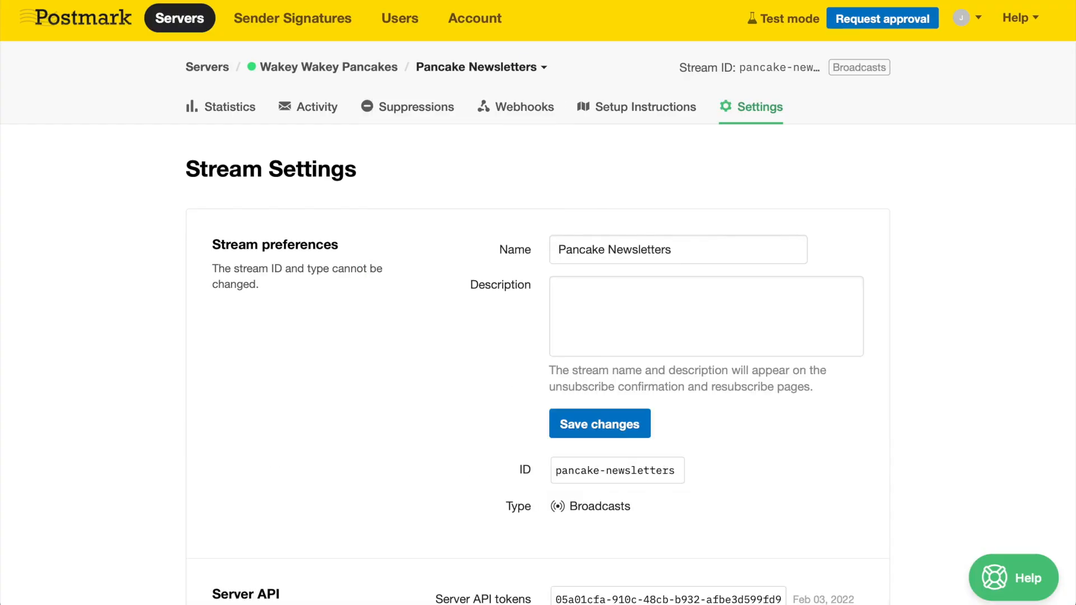
click(464, 16)
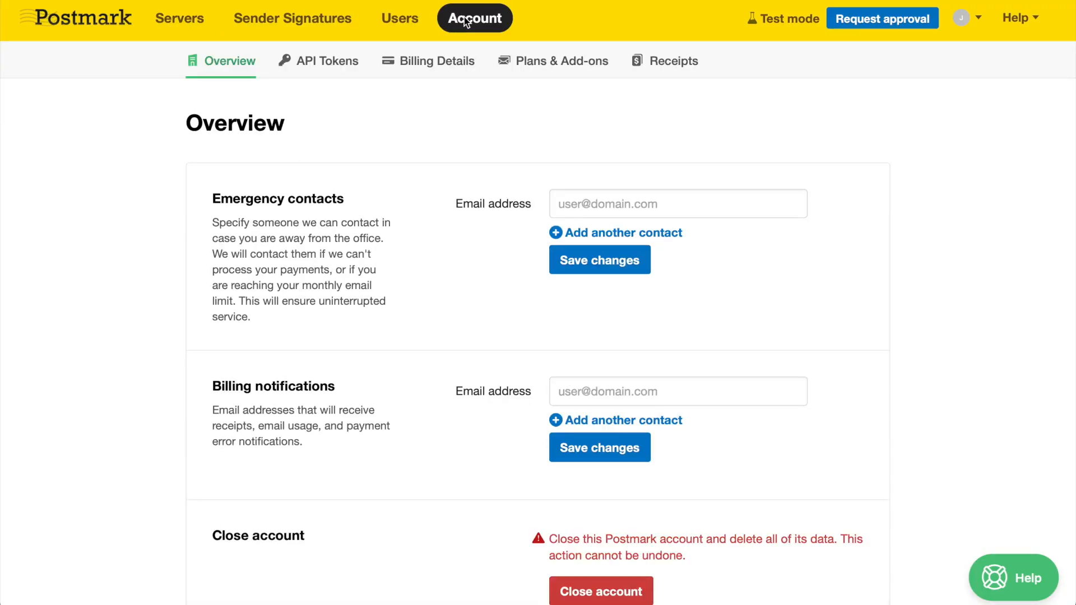
- Scroll through the pricing tiers on the Plans & Add-ons page
click(549, 71)
scroll(737, 146, down, 10)
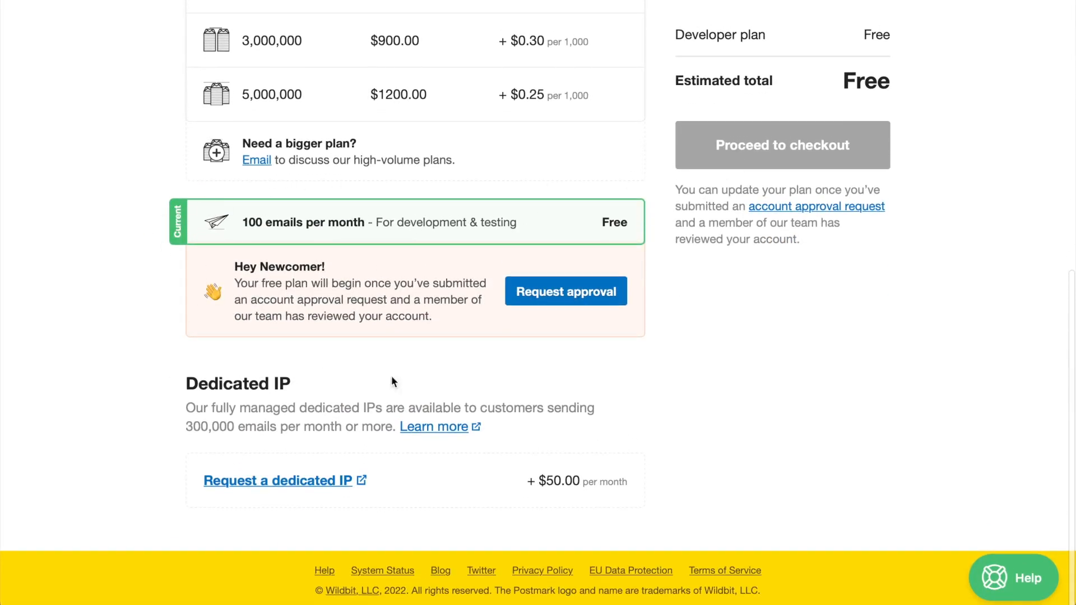
scroll(569, 299, up, 10)
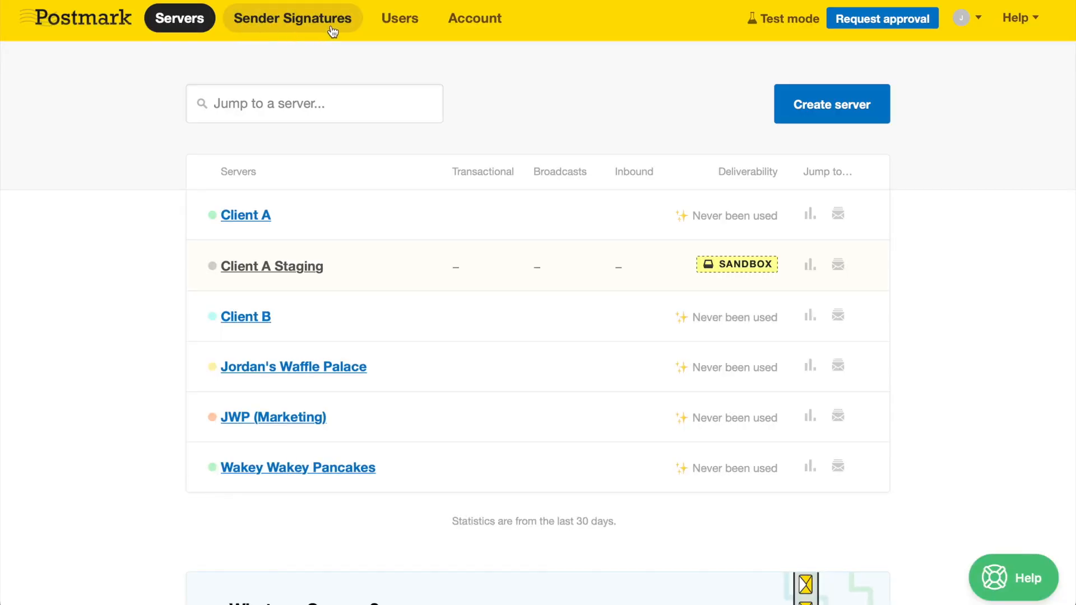
- Add a single-address sender signature by entering the From email address
click(330, 25)
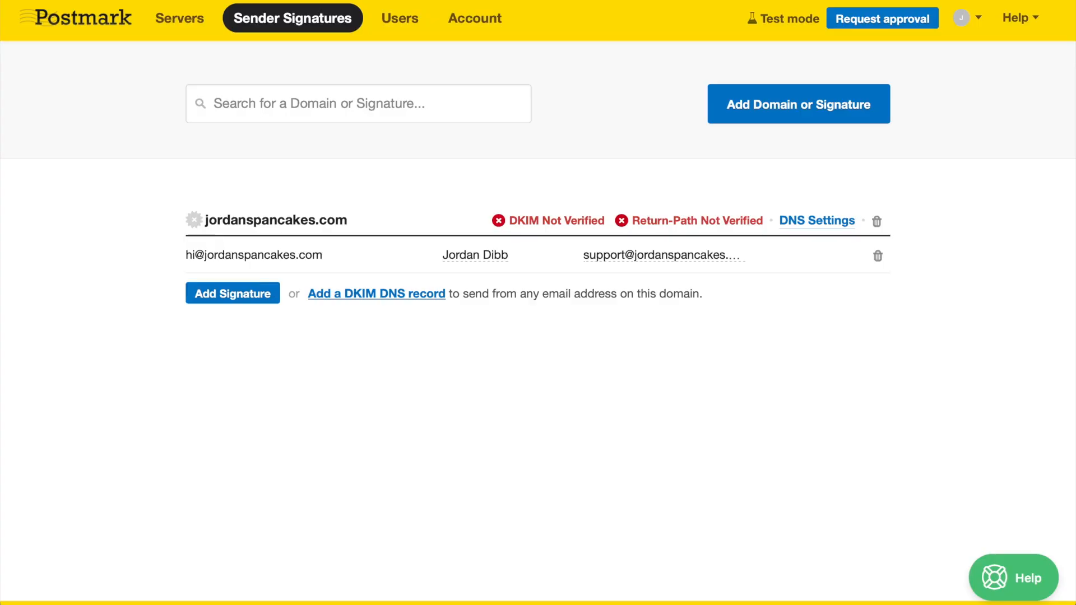
click(712, 121)
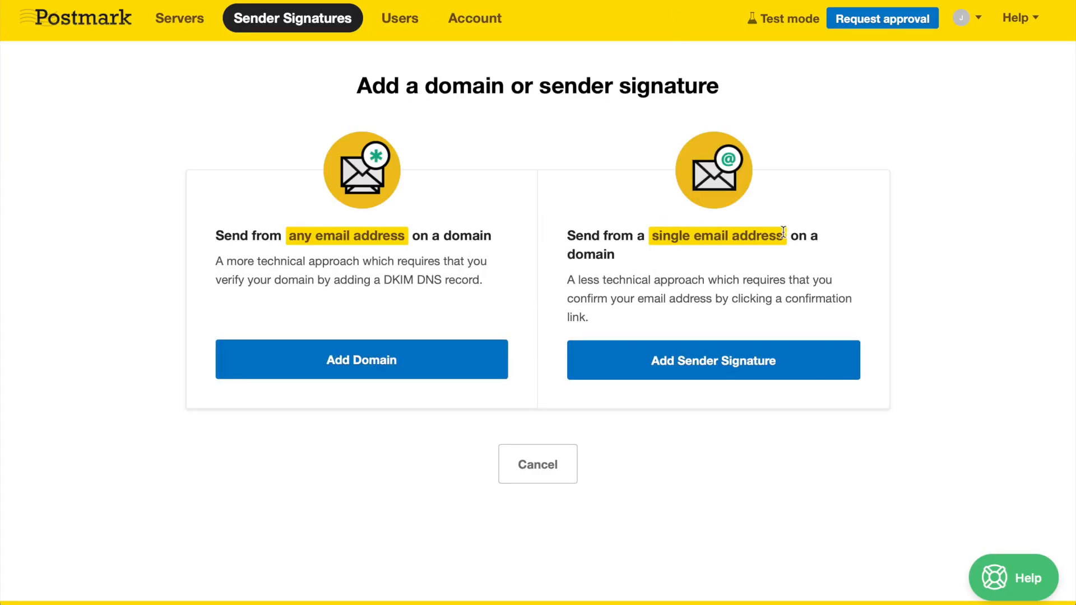
click(630, 362)
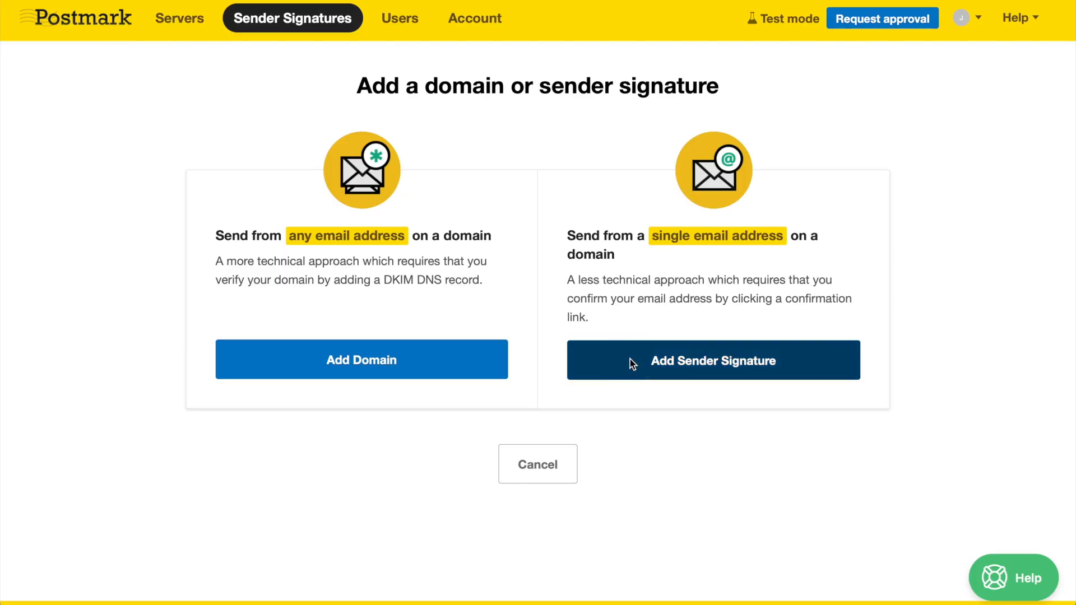
scroll(873, 120, down, 7)
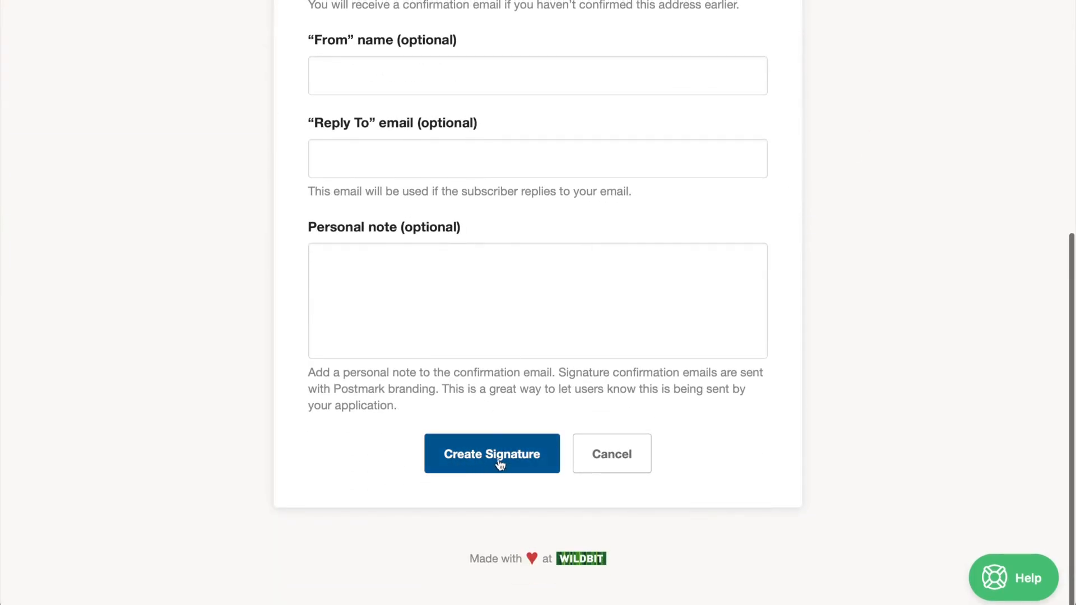
click(491, 466)
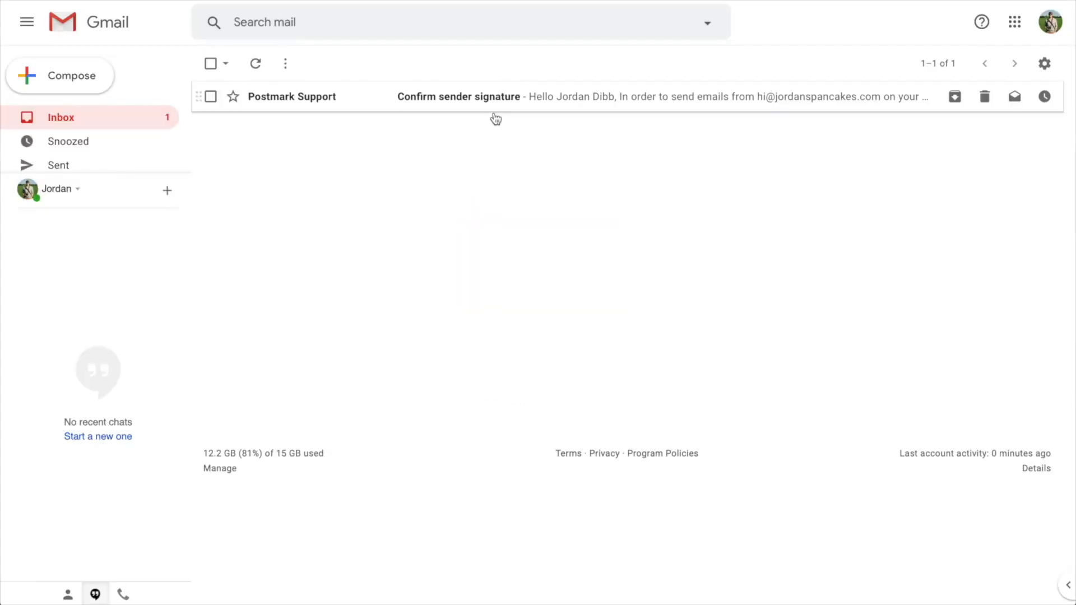
click(497, 99)
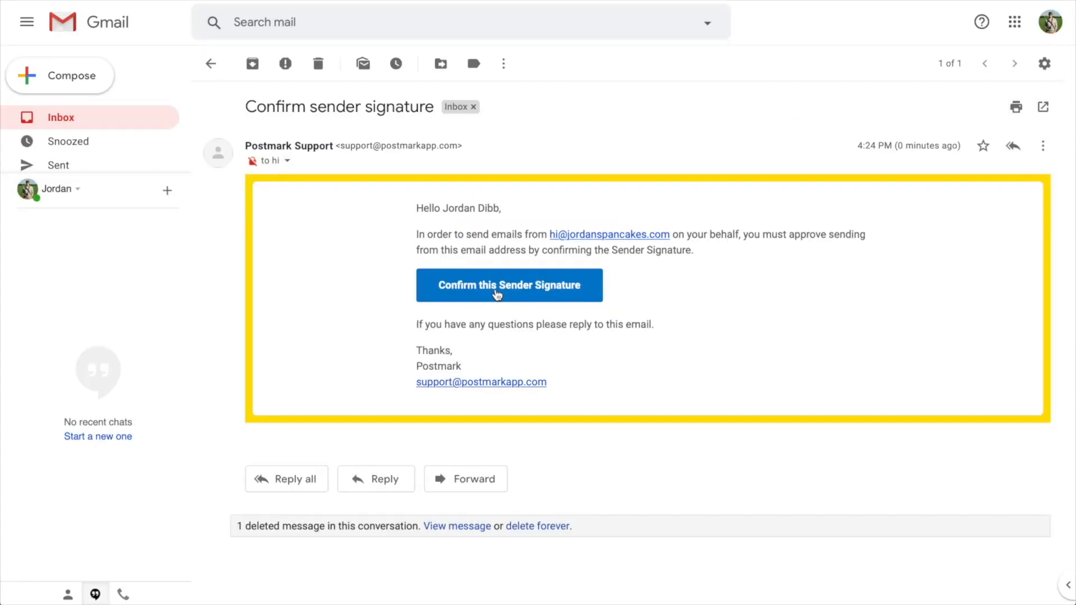
click(497, 291)
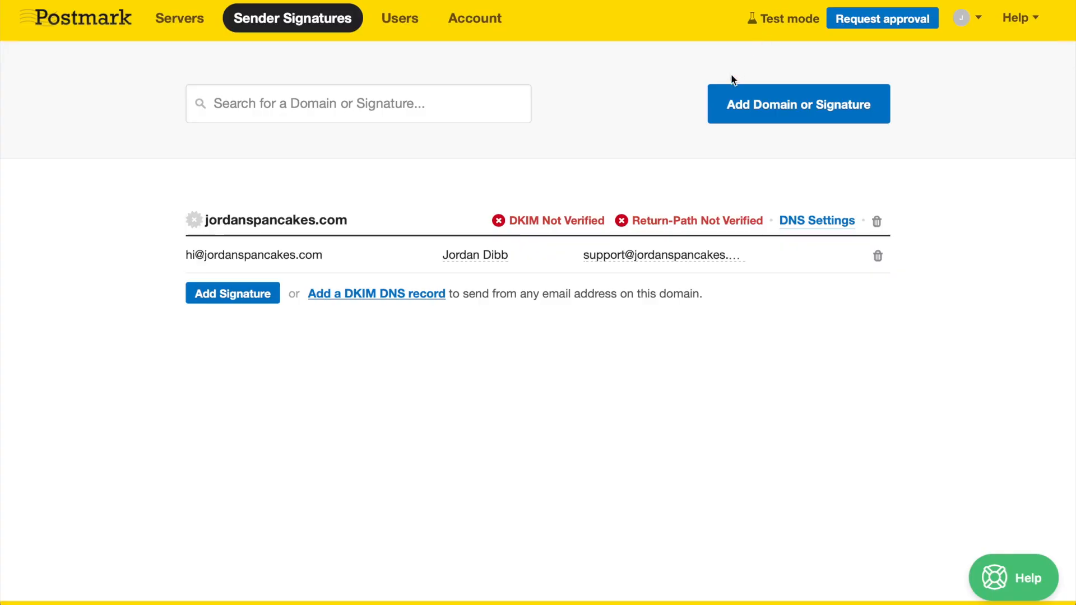
- Abandon the add-domain form and open jordanspancakes.com's DNS Settings from Sender Signatures
click(716, 119)
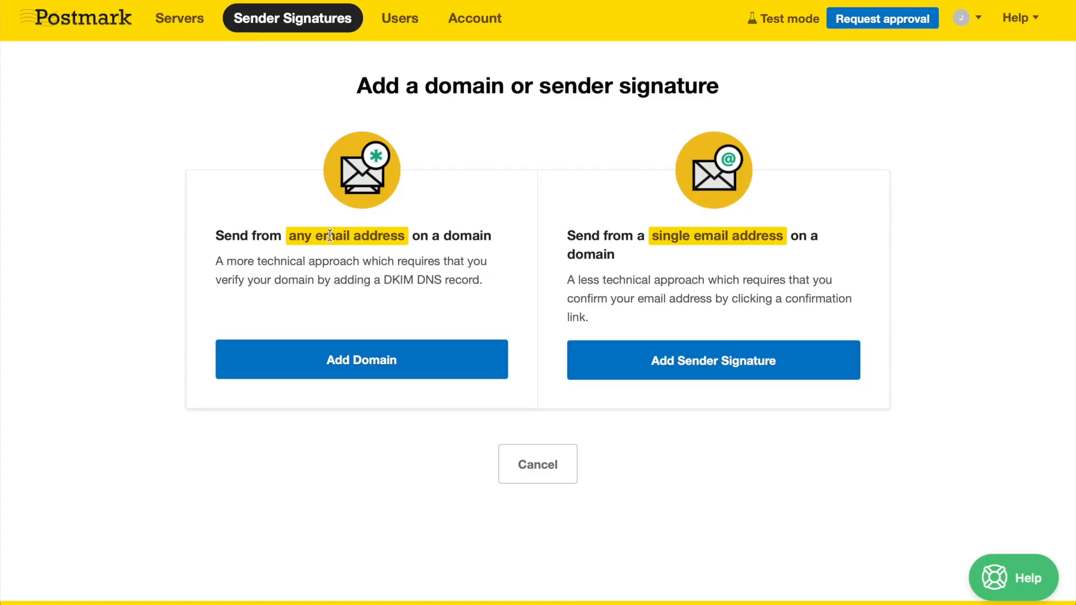
click(322, 363)
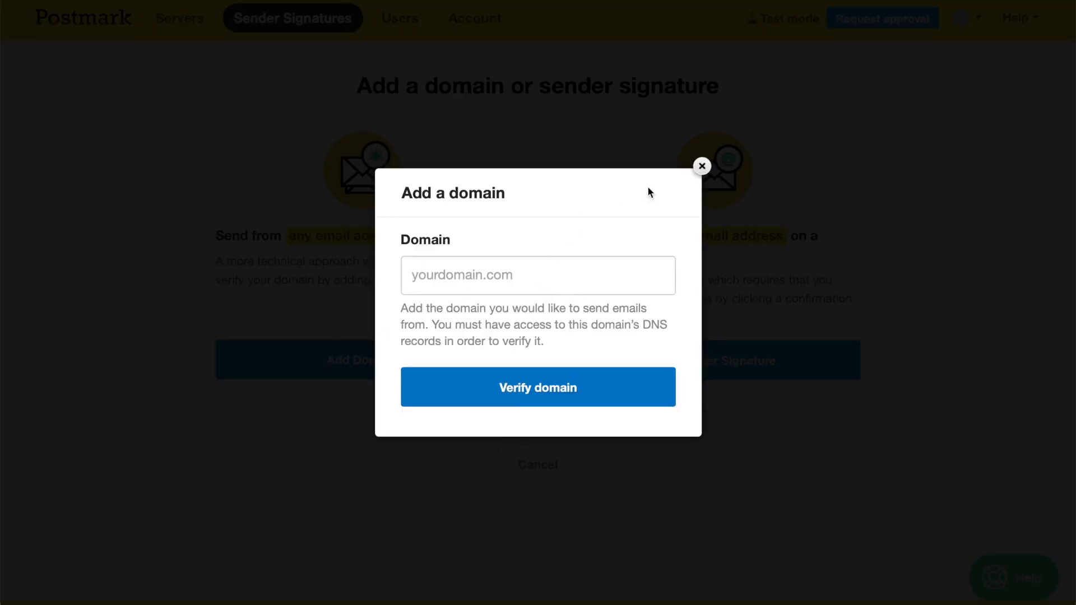
click(702, 166)
click(314, 25)
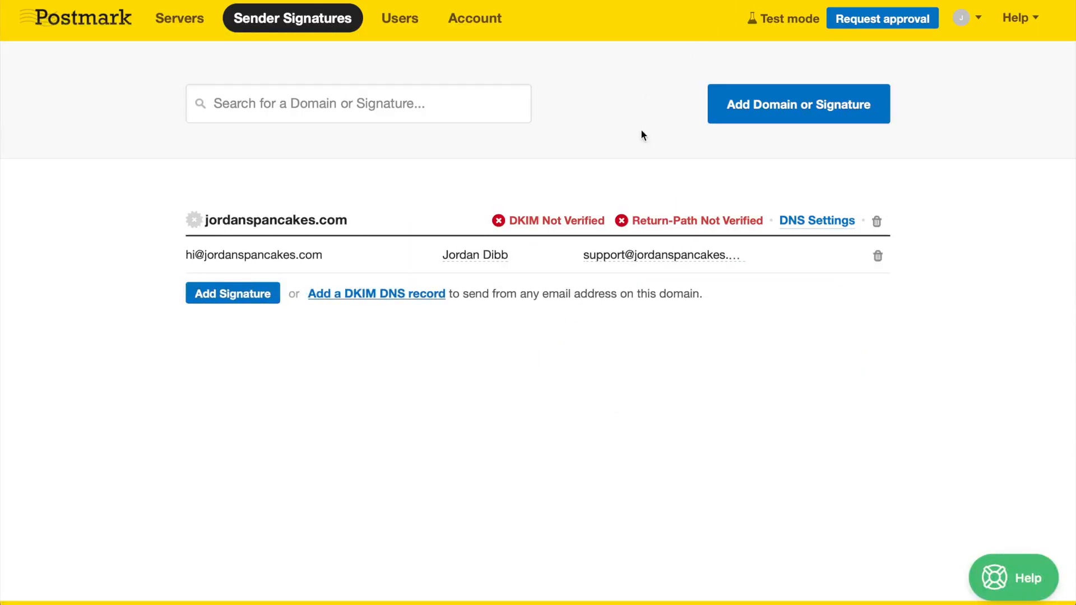
click(808, 220)
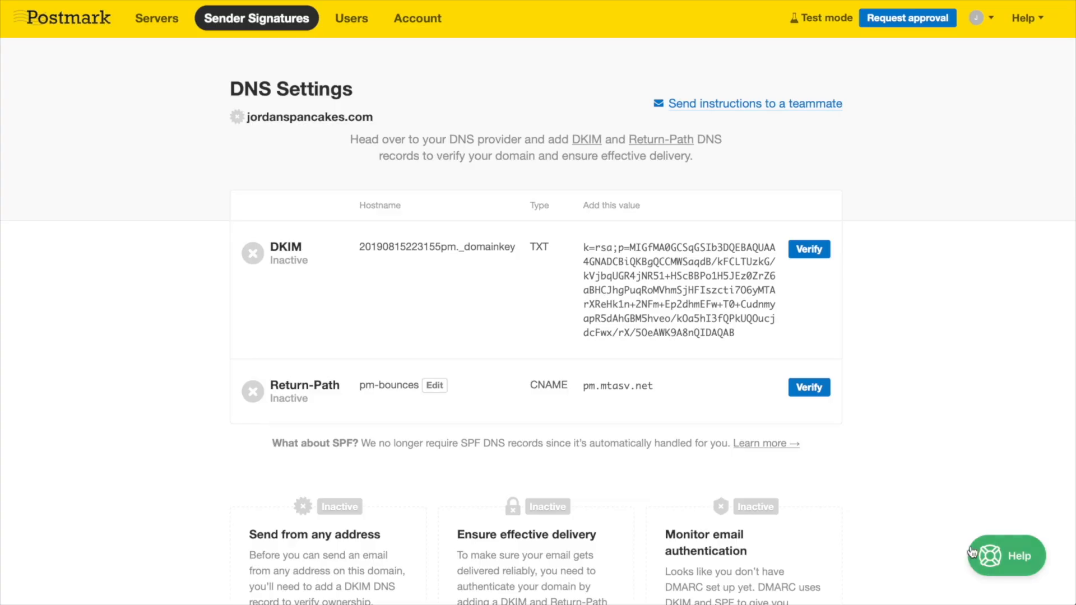
- Search Postmark's help answers for 'DKIM GoDaddy'
click(1007, 555)
text(DKIM)
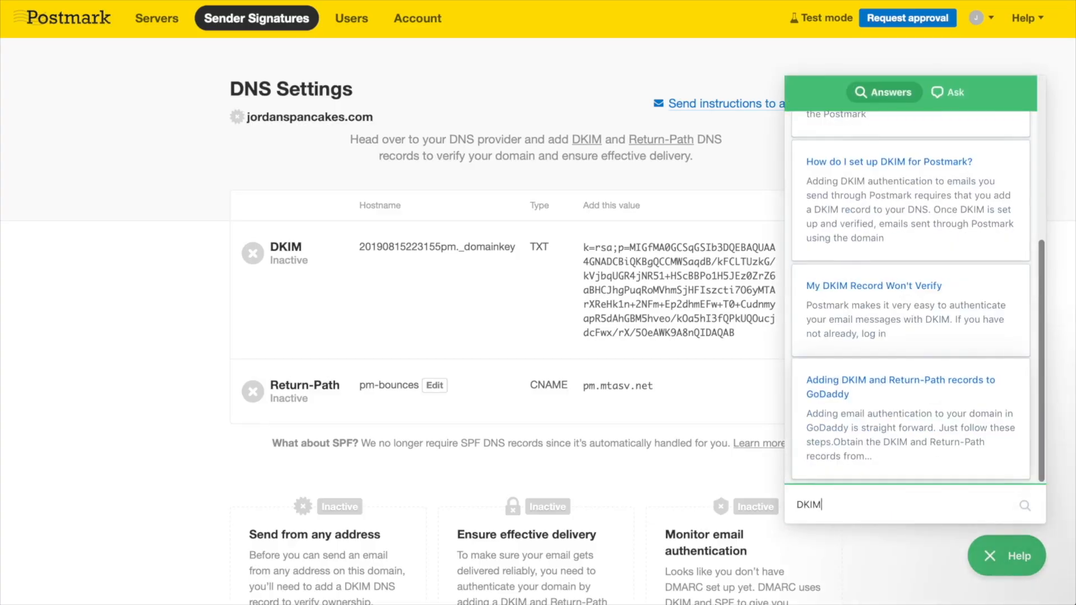
text( GoDaddy)
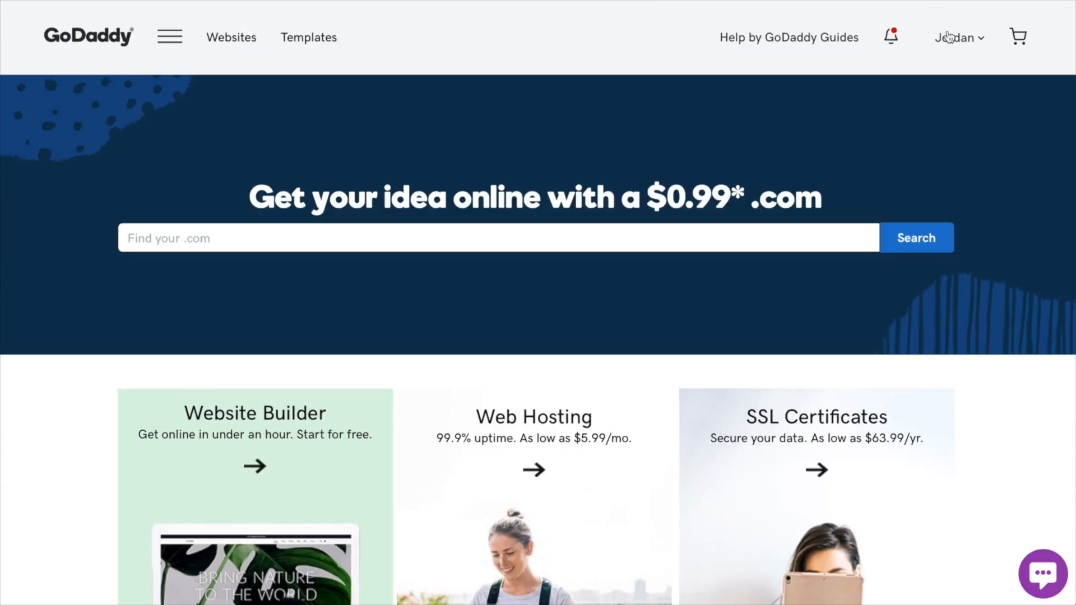
- Go to GoDaddy's DNS management for jordanspancakes.com from the owned products list
click(949, 37)
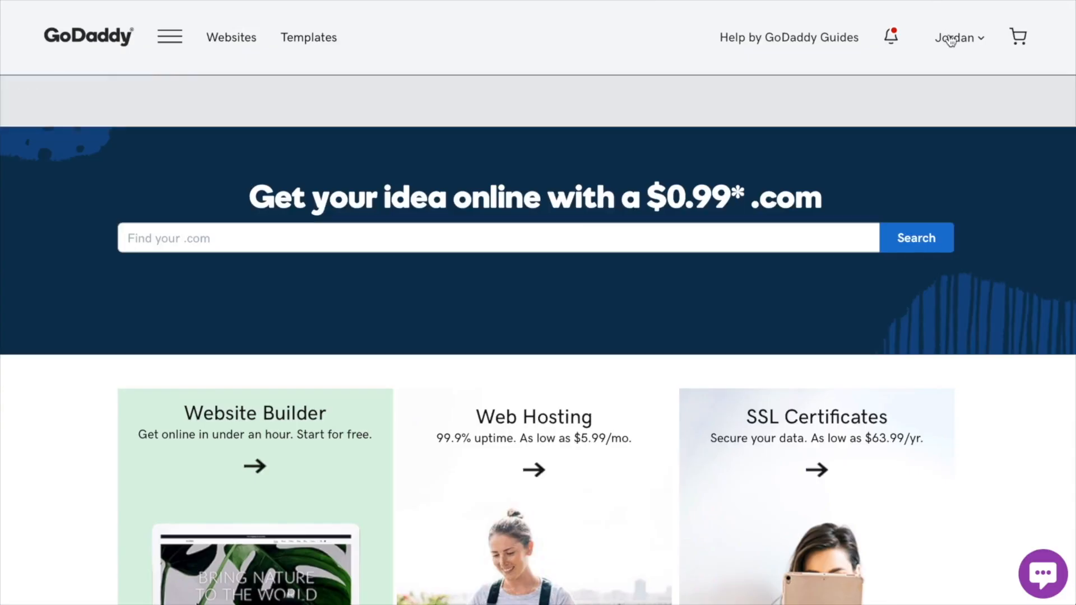
click(527, 200)
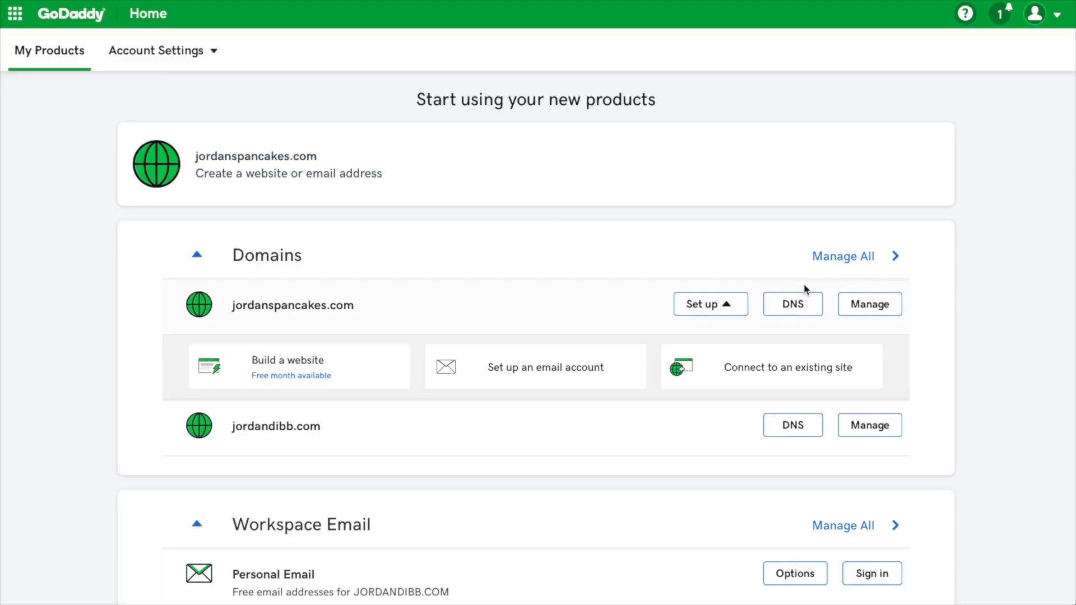
click(796, 299)
scroll(761, 247, down, 5)
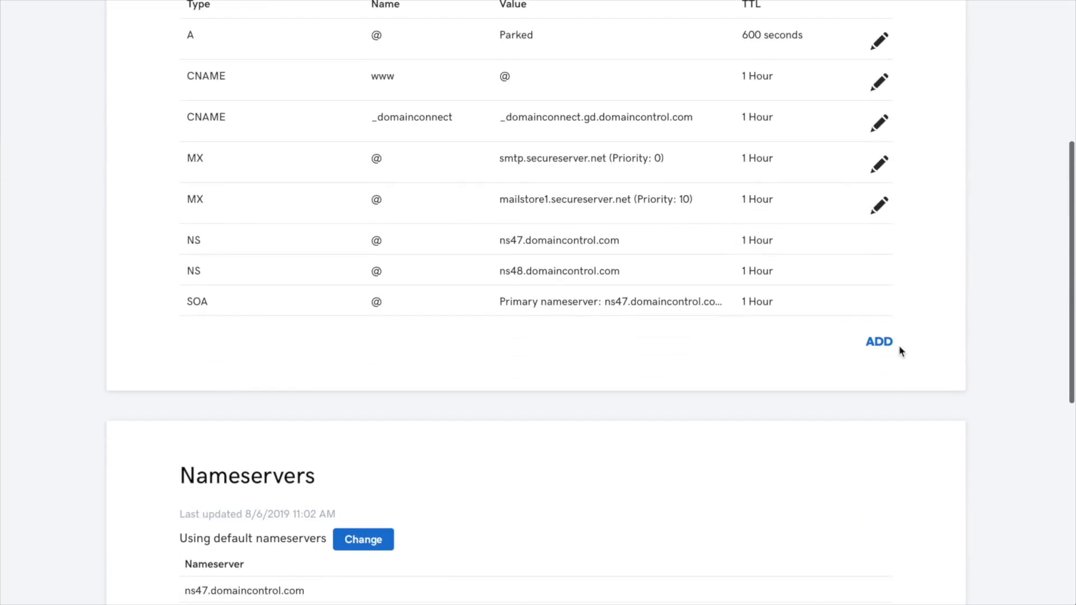
- Add a new TXT record whose host is the DKIM hostname copied from Postmark
click(882, 344)
click(371, 381)
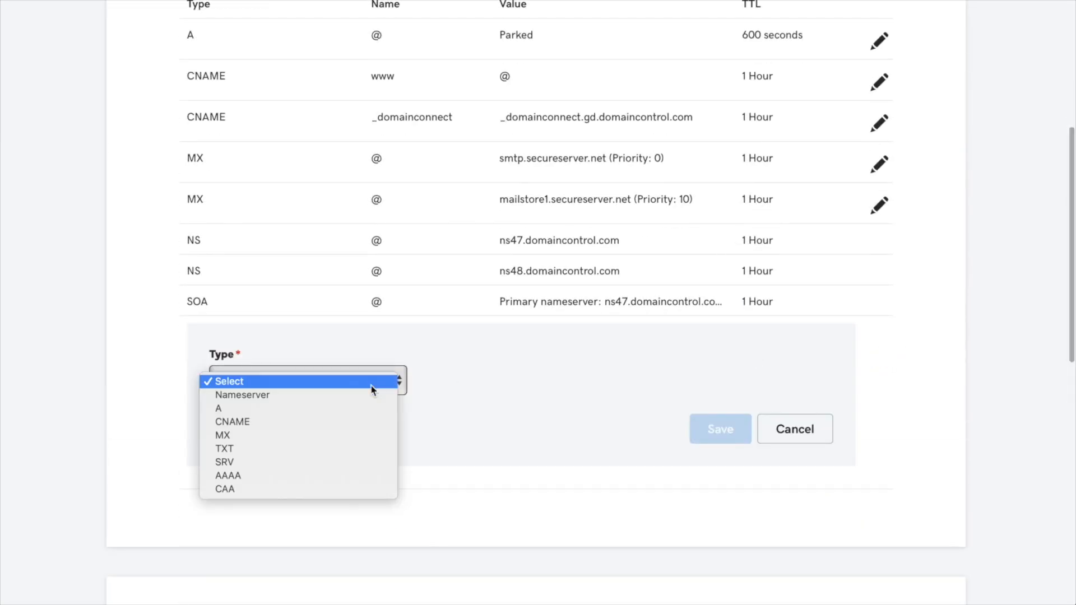
click(364, 448)
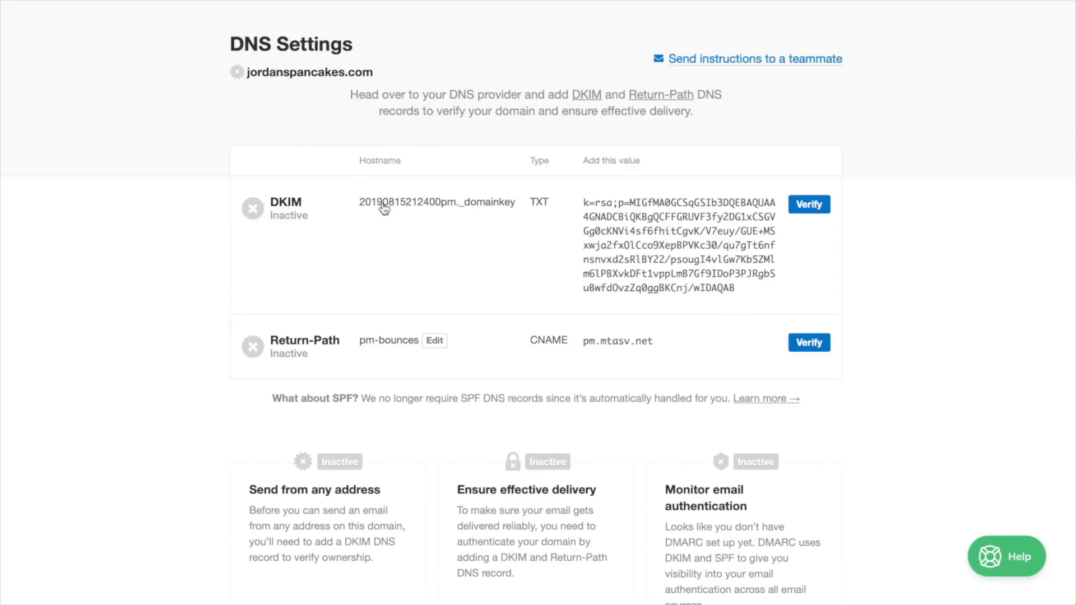
click(384, 208)
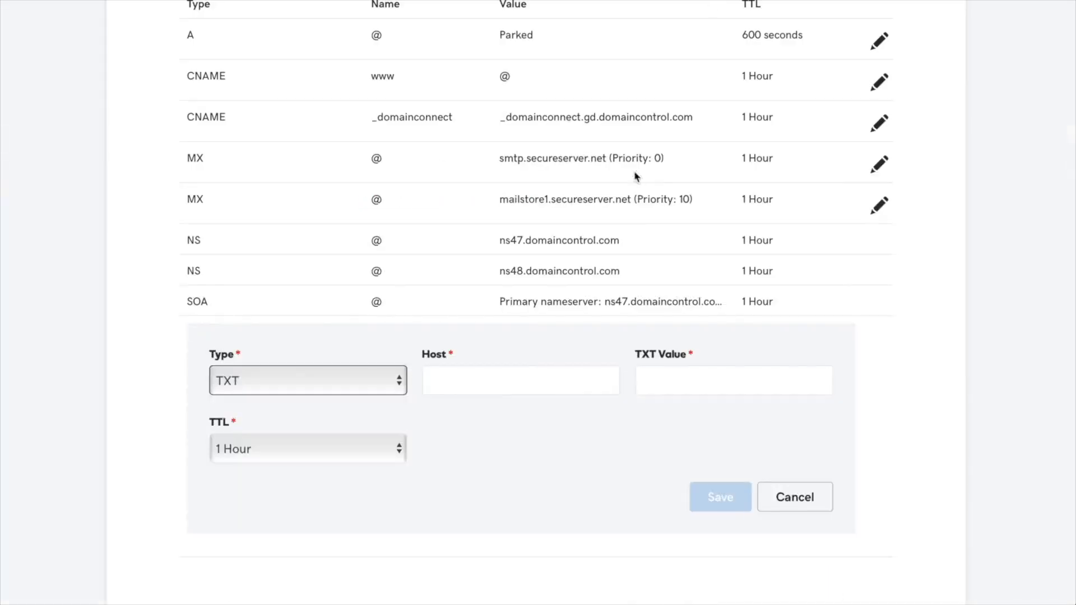
key(super+v)
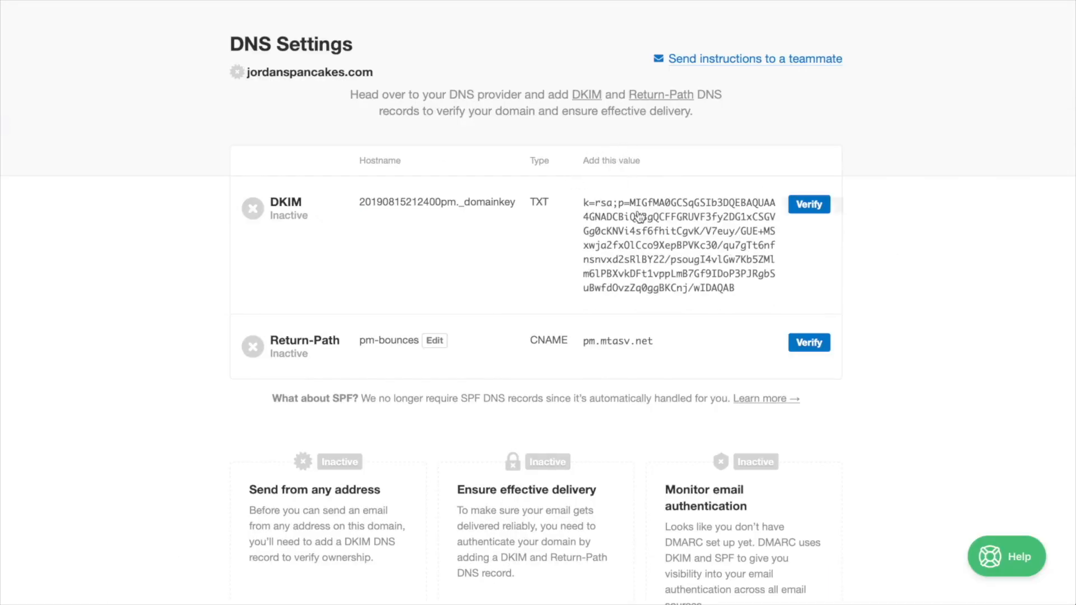
- Paste Postmark's DKIM value into the TXT record, save it, and verify DKIM in Postmark
click(639, 217)
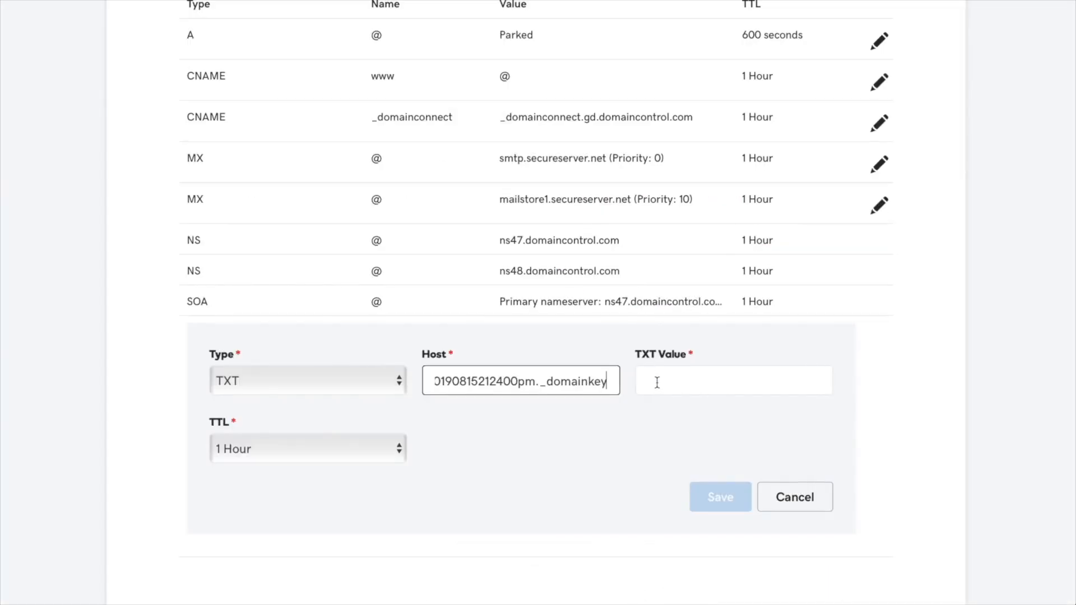
click(653, 382)
key(super+v)
click(720, 511)
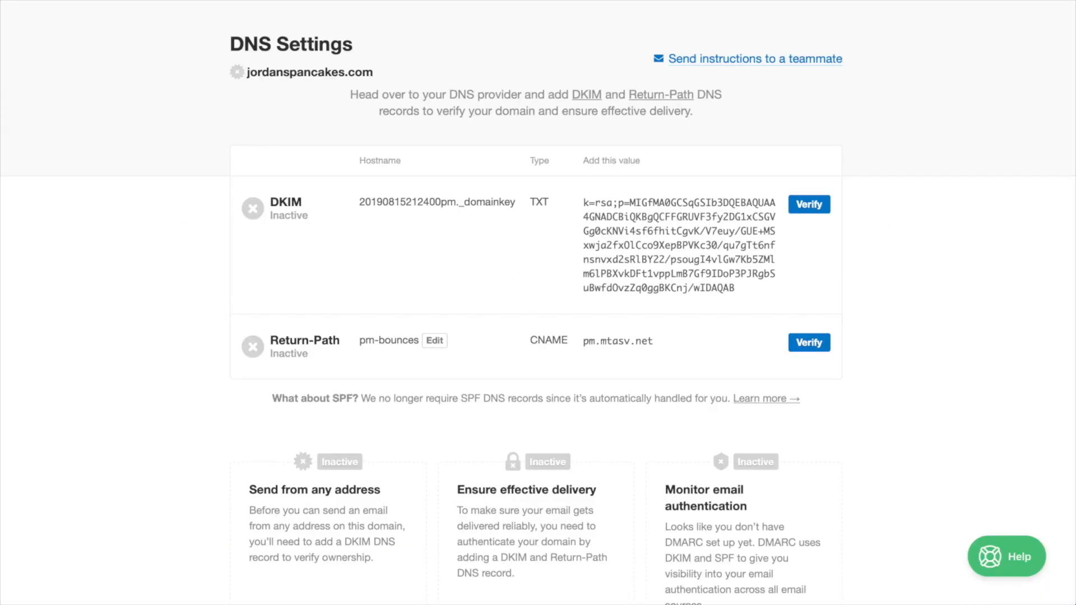
click(809, 205)
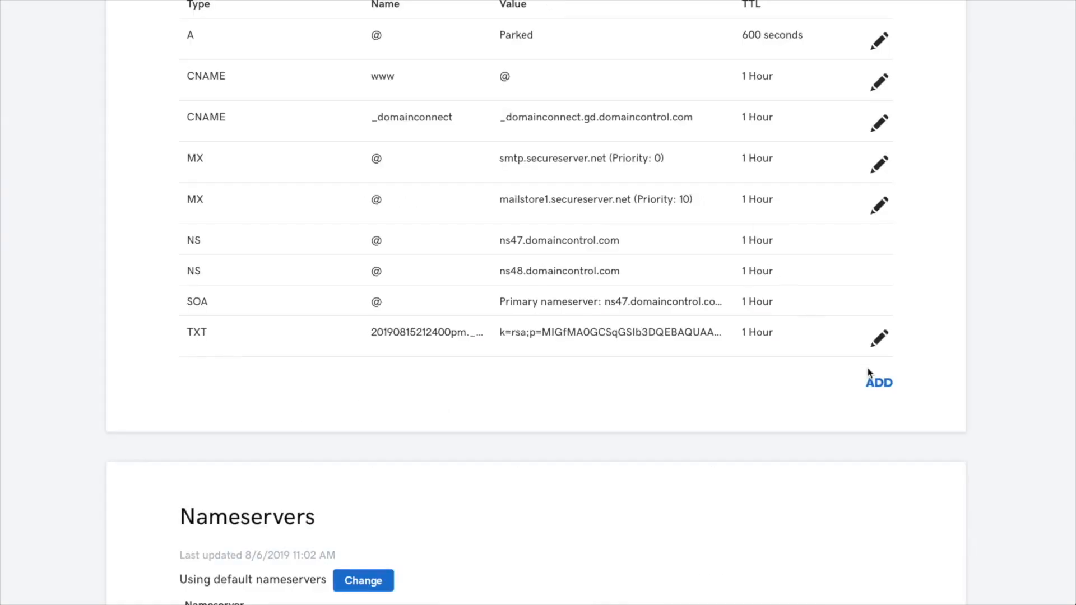
click(877, 381)
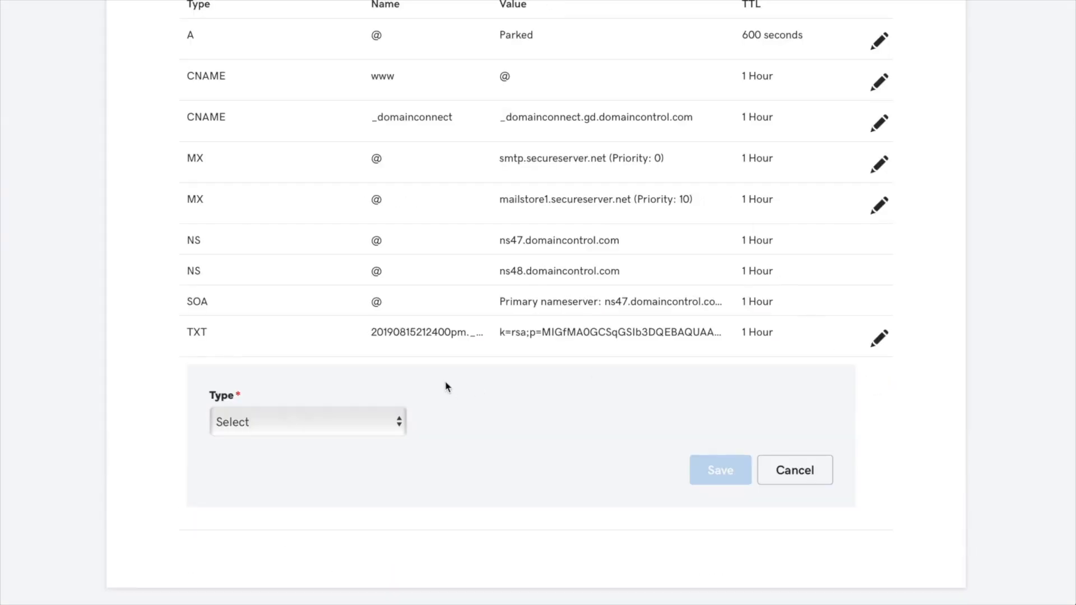
- Save a GoDaddy CNAME record with host pm-bounces pointing to pm.mtasv.net, both copied from Postmark
click(370, 420)
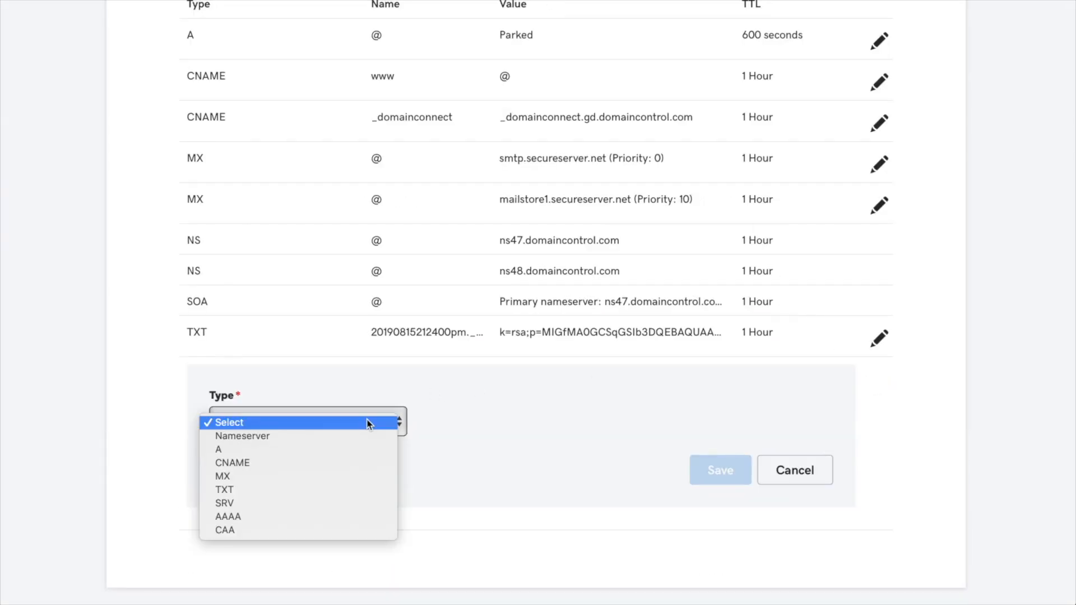
click(345, 458)
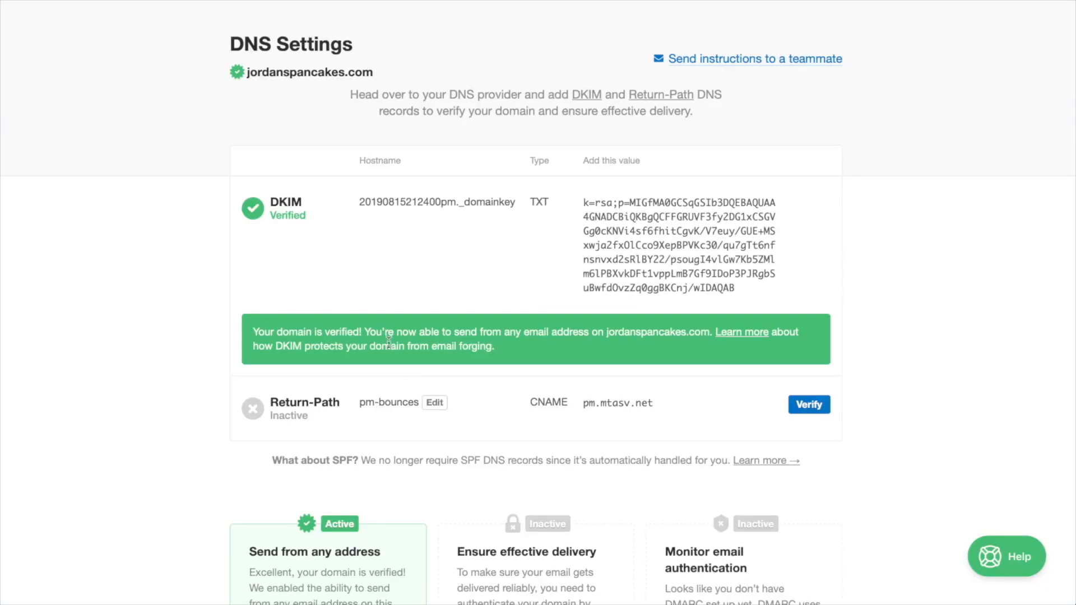
click(389, 404)
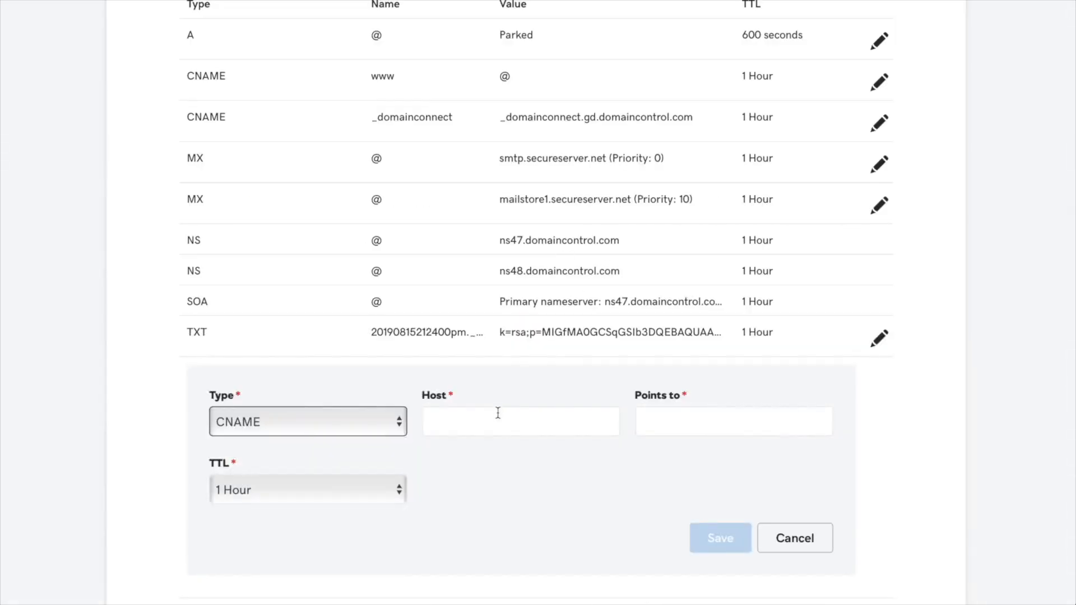
click(483, 429)
key(ctrl+v)
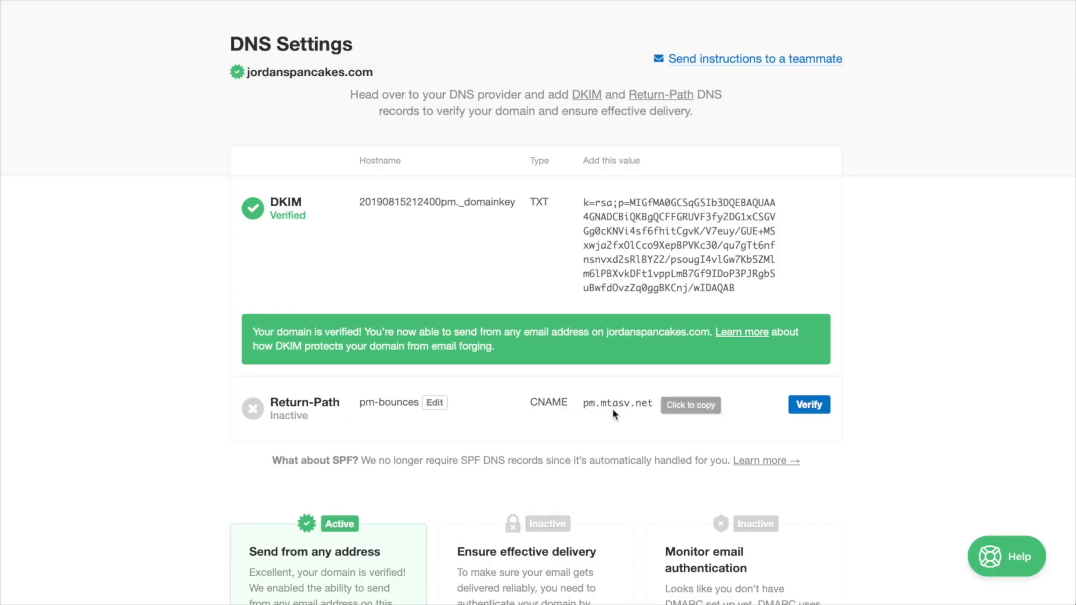
click(615, 405)
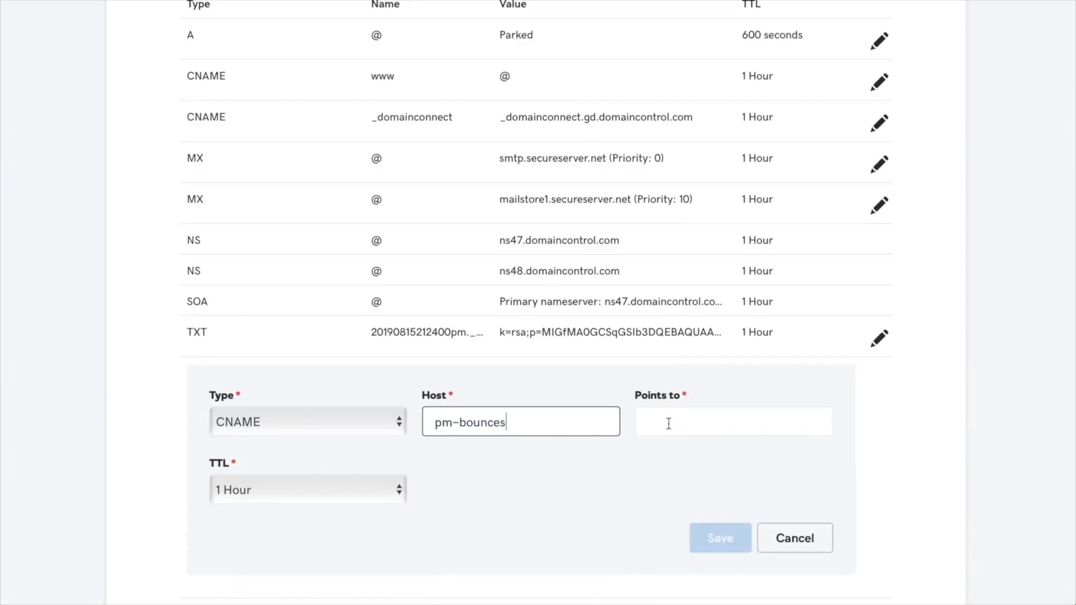
click(668, 424)
key(ctrl+v)
click(717, 538)
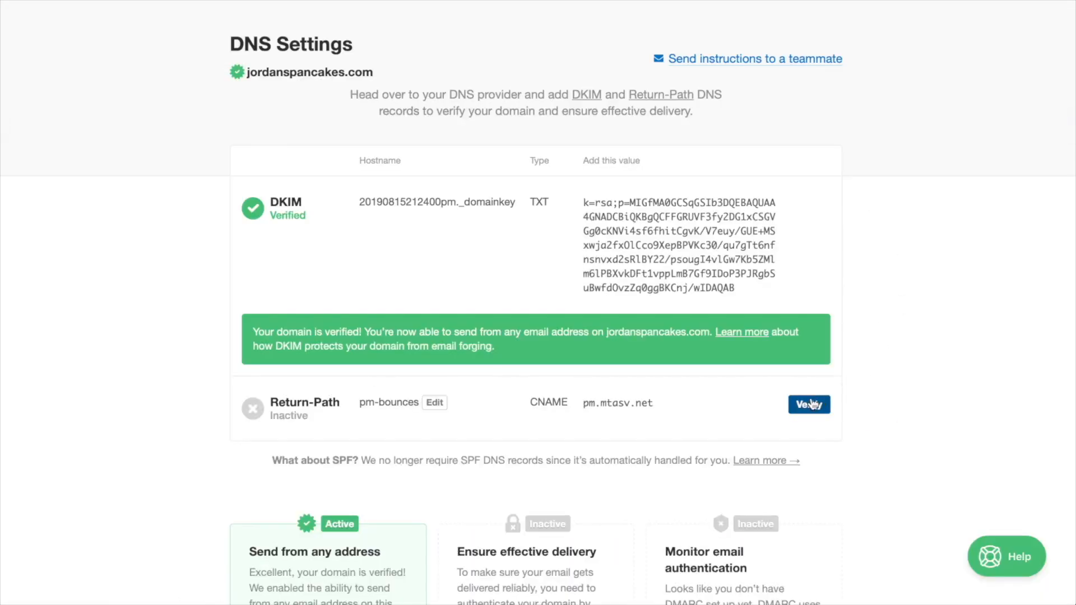
- Verify the Return-Path record in Postmark and scroll down to review the page
click(810, 404)
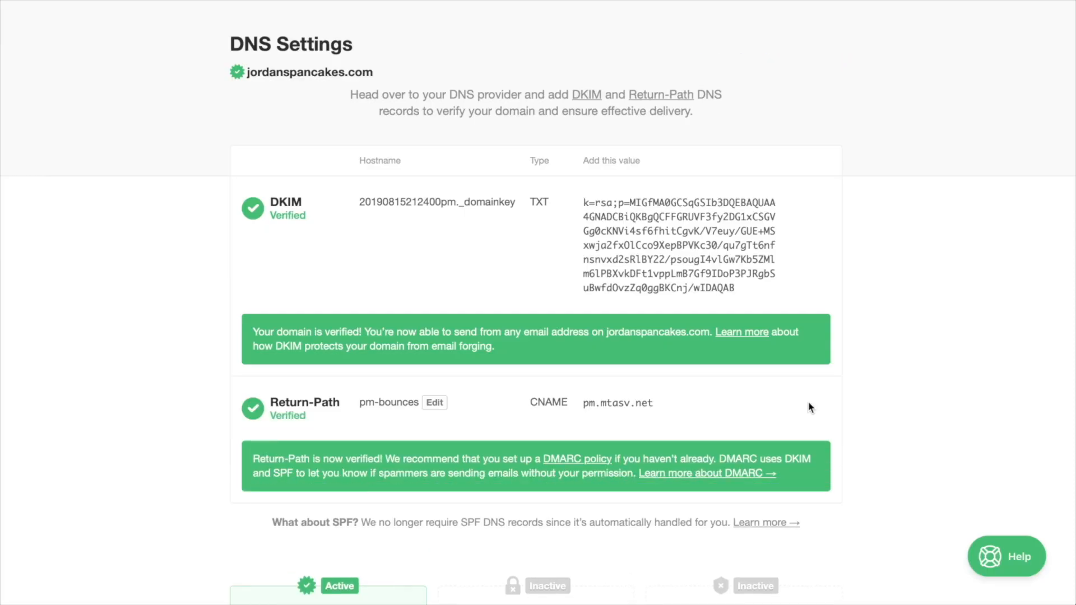
scroll(809, 408, down, 5)
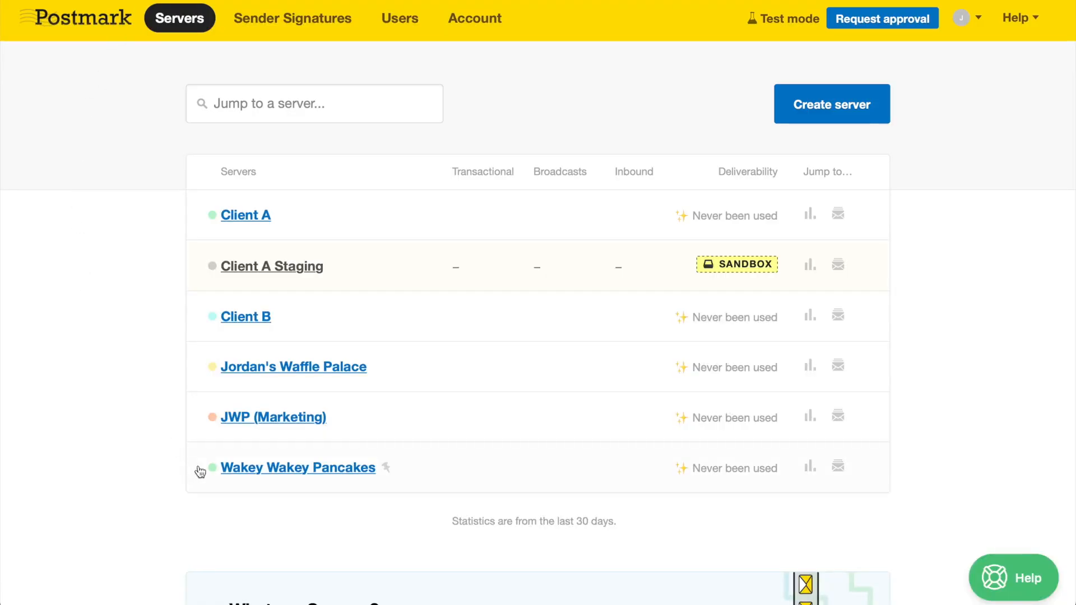
click(251, 467)
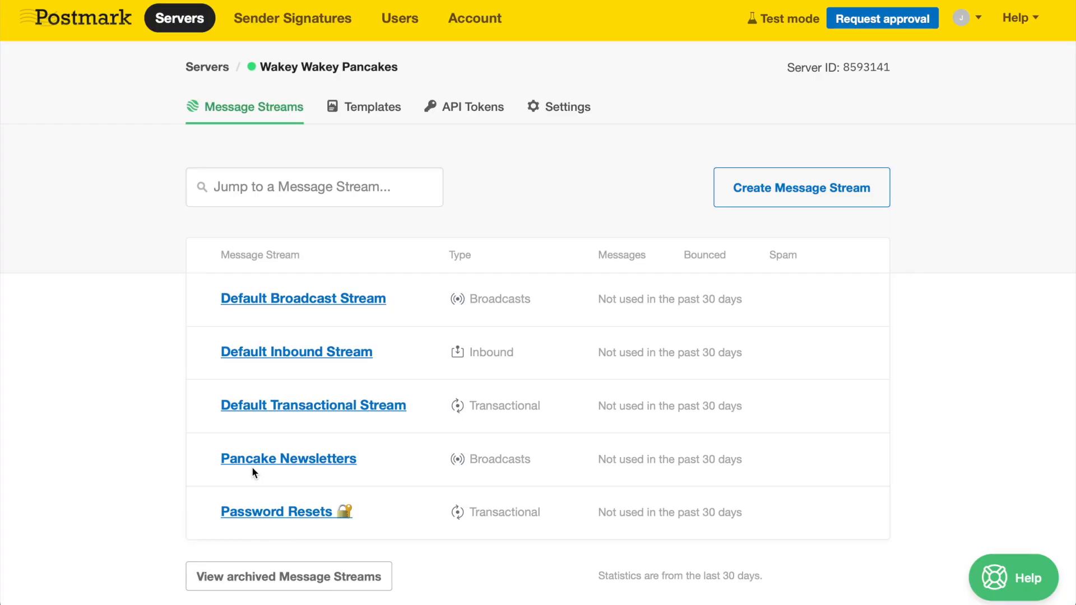
click(274, 515)
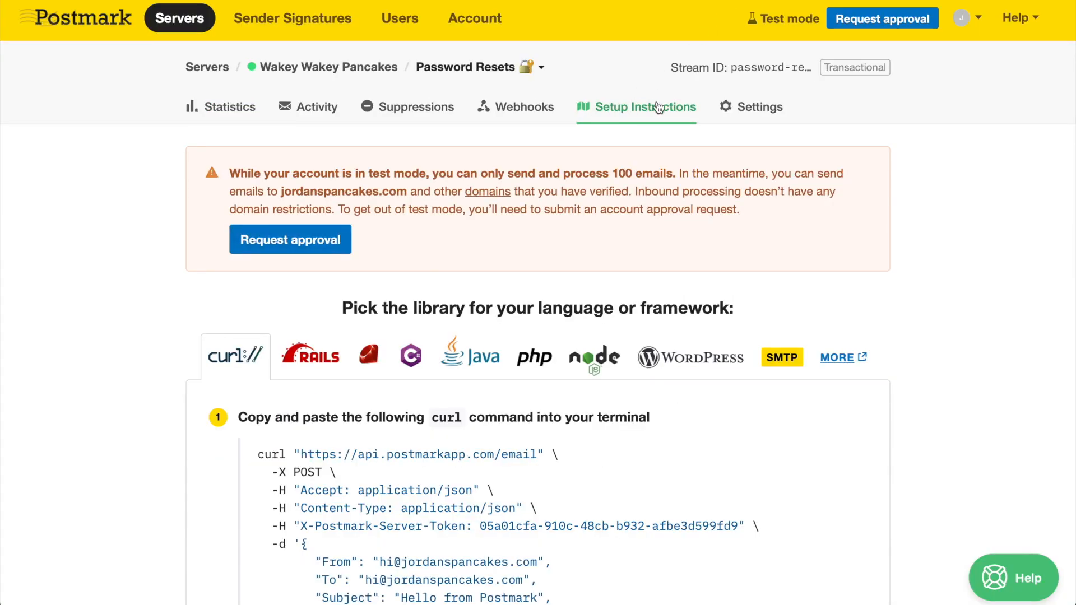
click(297, 359)
click(410, 359)
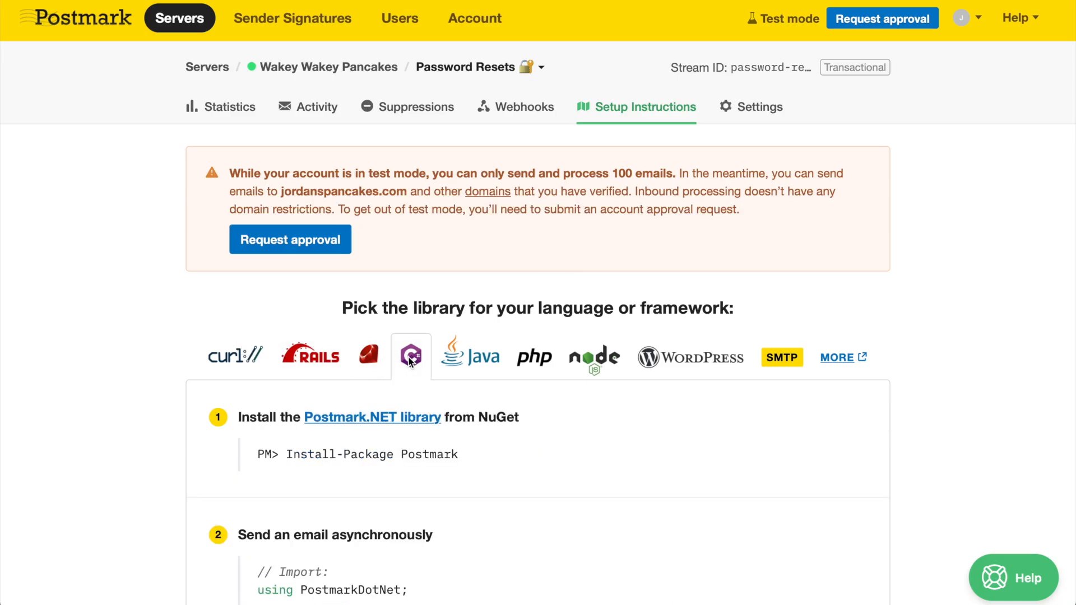
click(781, 357)
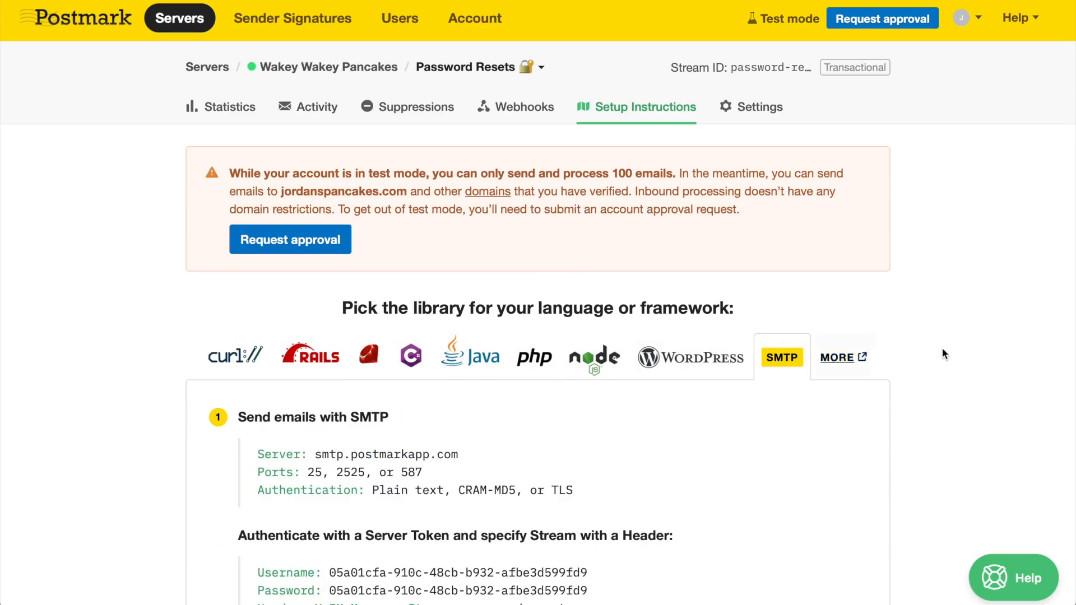
scroll(964, 349, down, 3)
scroll(964, 350, up, 3)
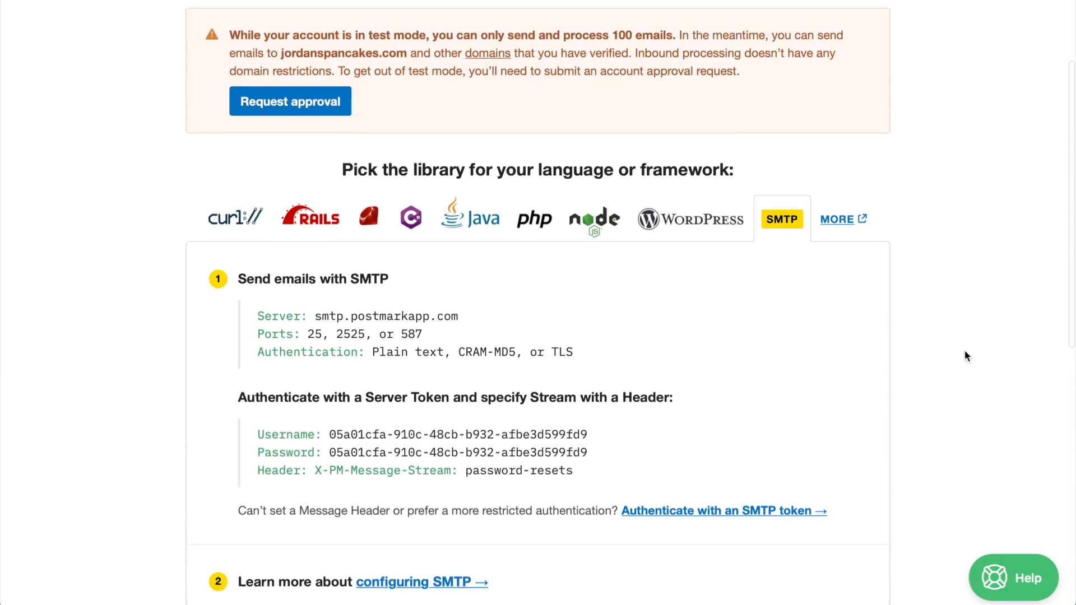
click(837, 330)
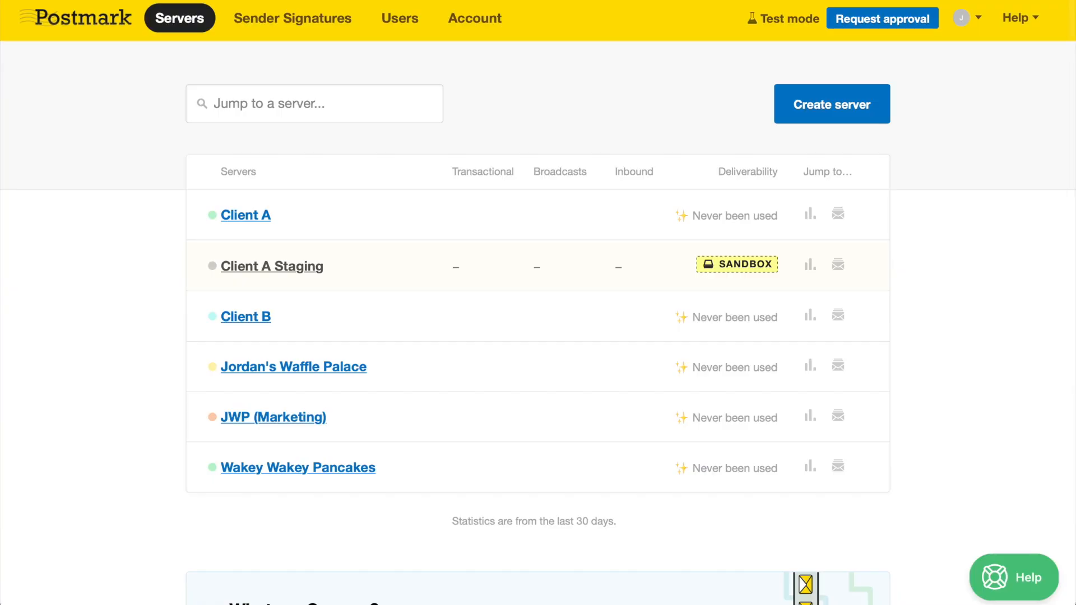
- Search help for 'how do i verify my domain' and read the How do I verify a domain? article
click(1008, 564)
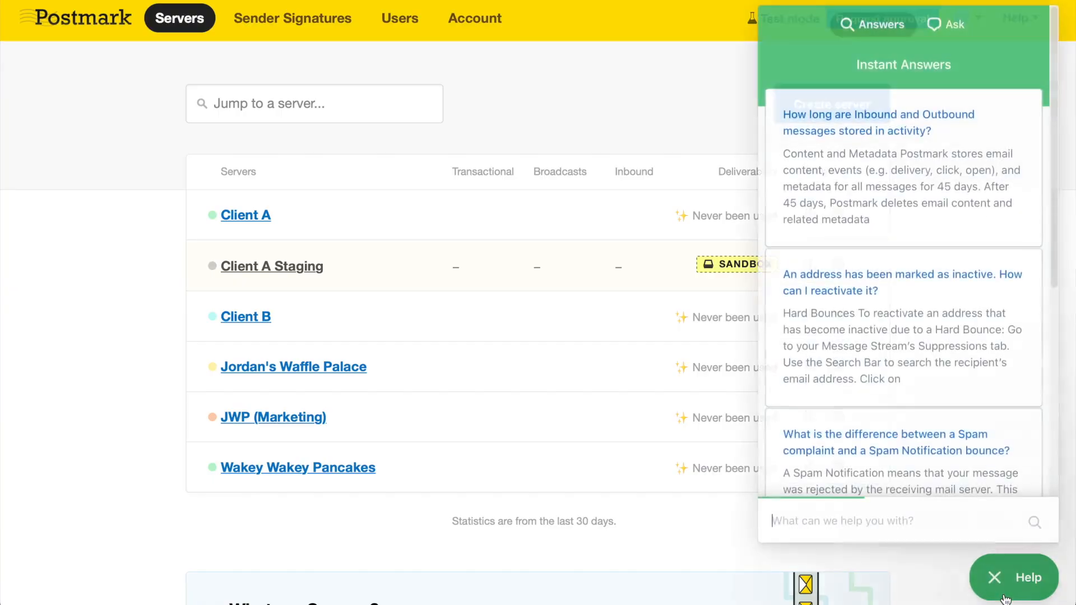
text(how do i verify my domain)
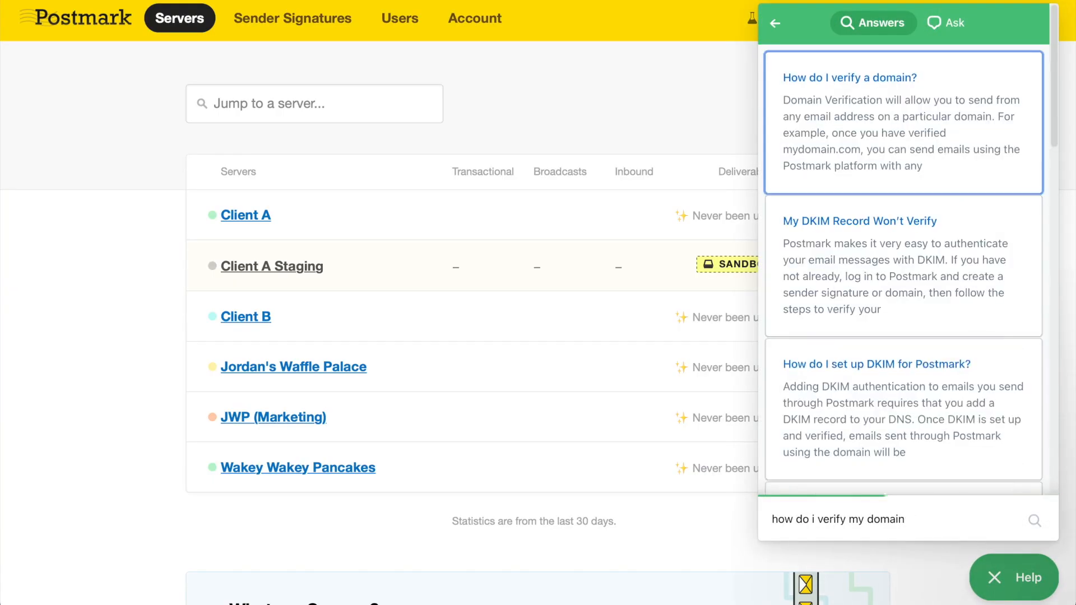
click(960, 174)
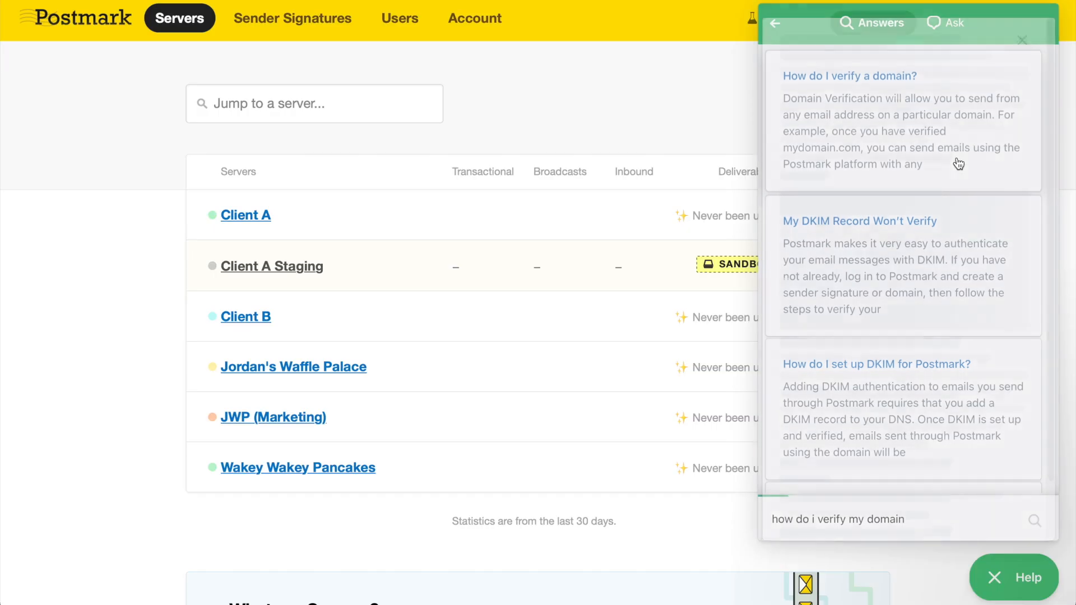
scroll(956, 164, down, 2)
scroll(956, 164, down, 2)
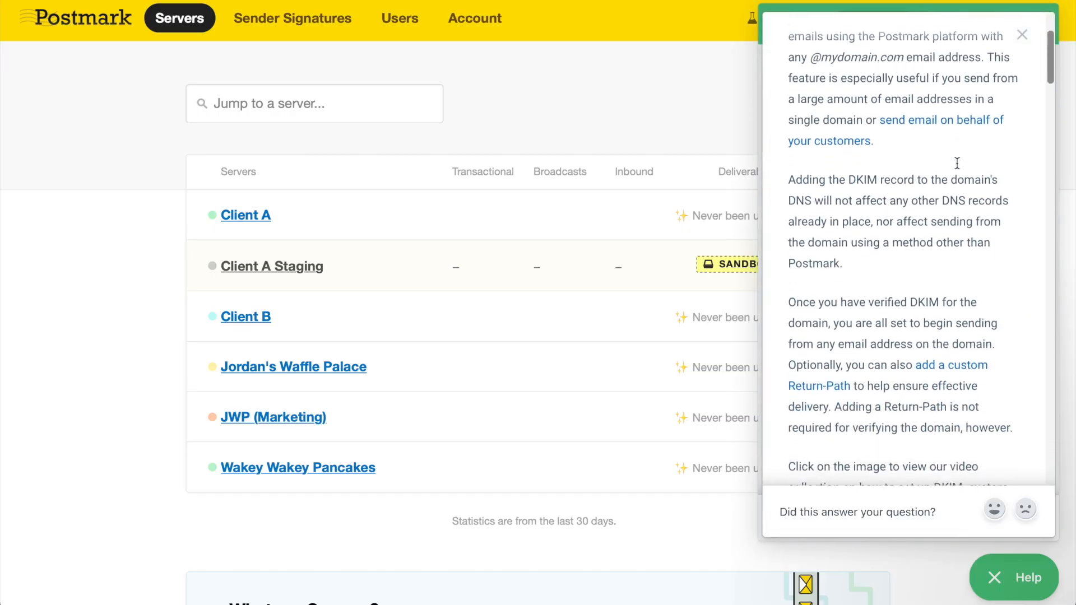
scroll(956, 163, up, 3)
- Close the article and start an email request to the support team
click(1027, 40)
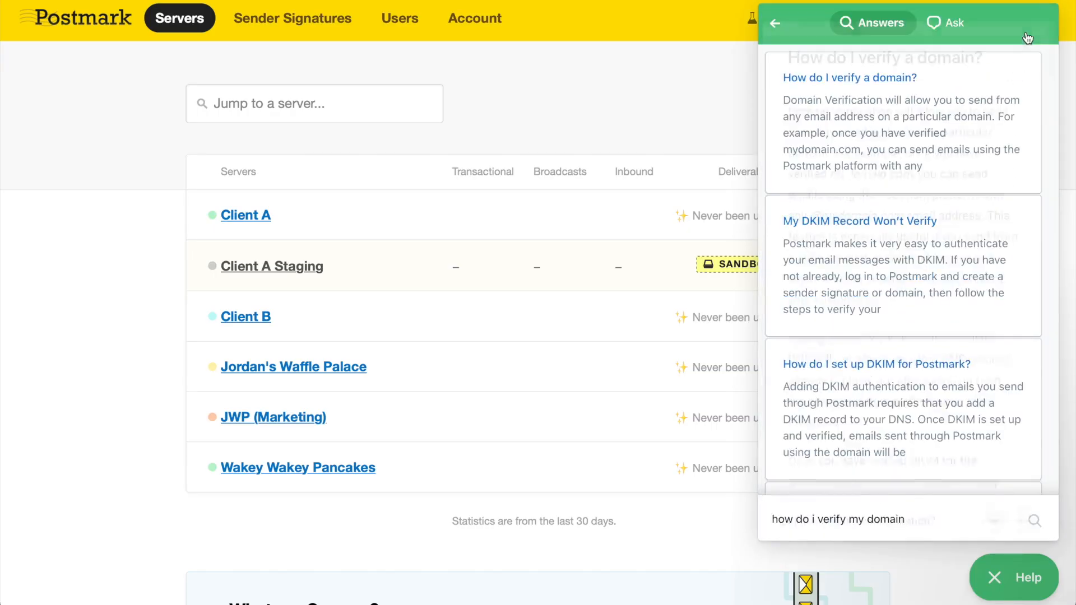
click(950, 25)
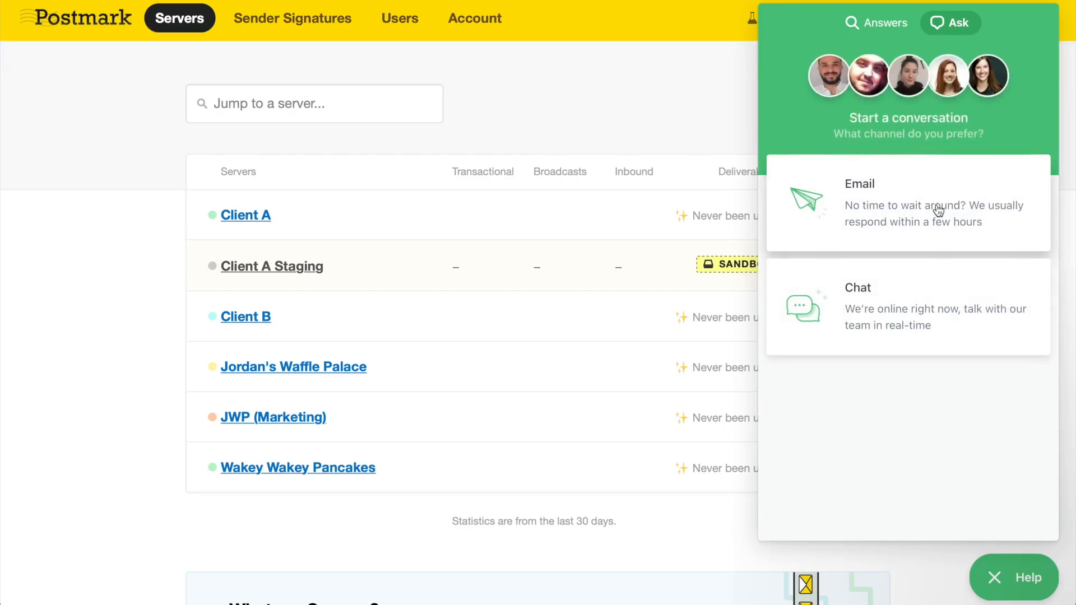
click(942, 204)
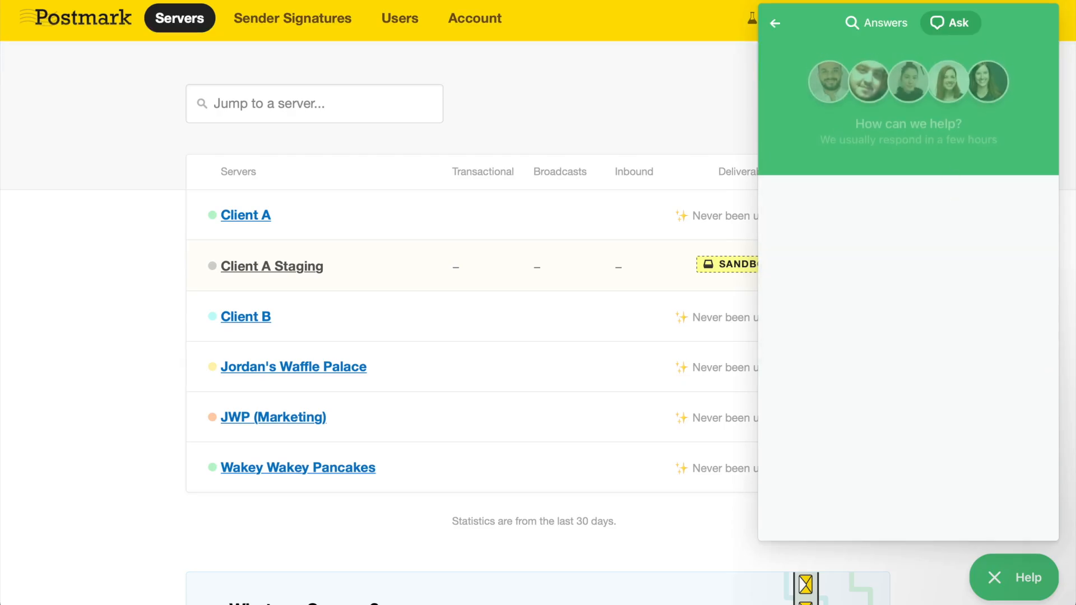